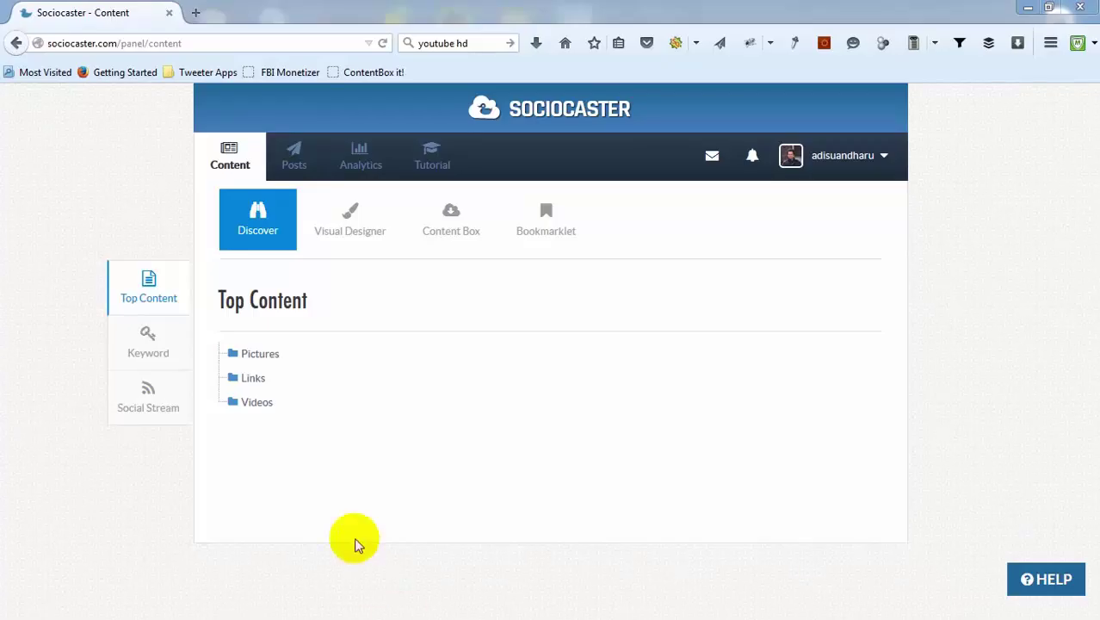
- Create a new content box named "my cool content" in the Content Box section
left_click(451, 224)
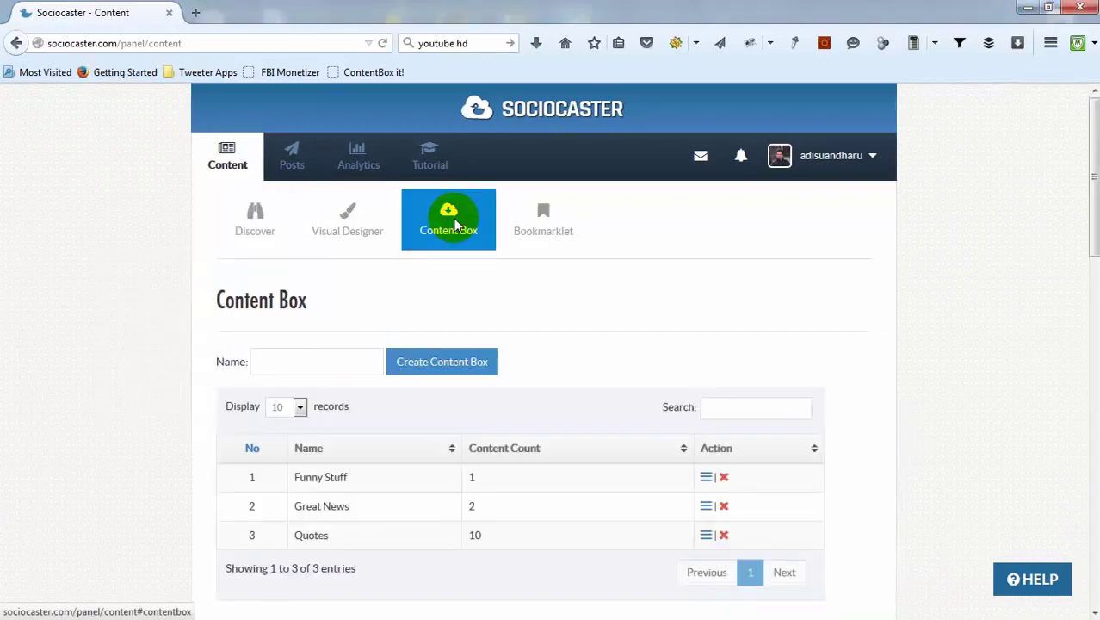
left_click(341, 362)
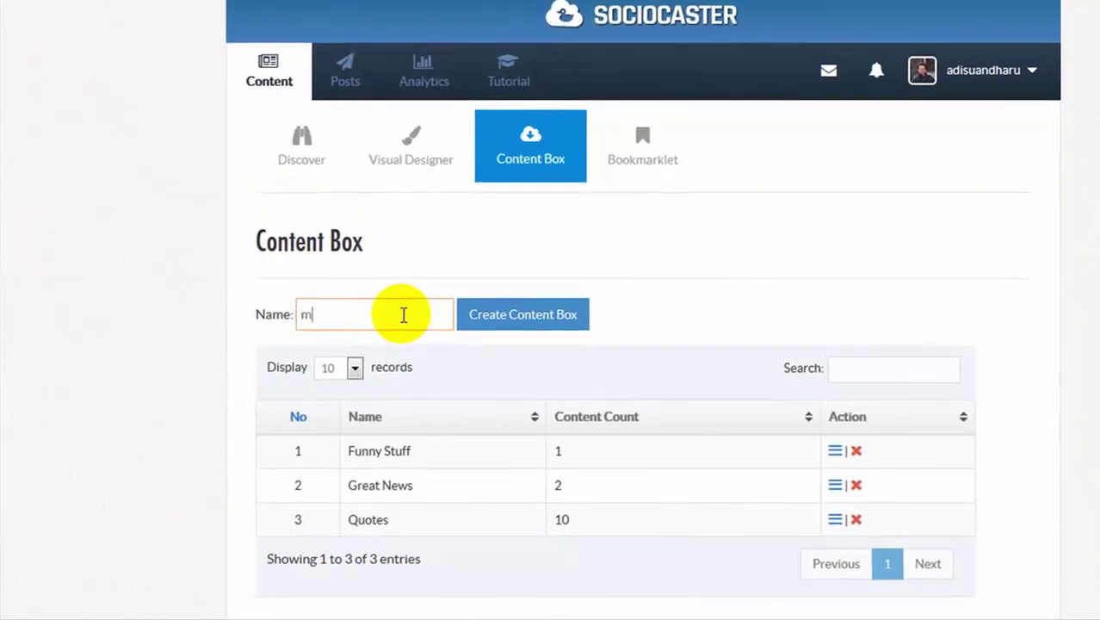
type("my cool content")
left_click(516, 318)
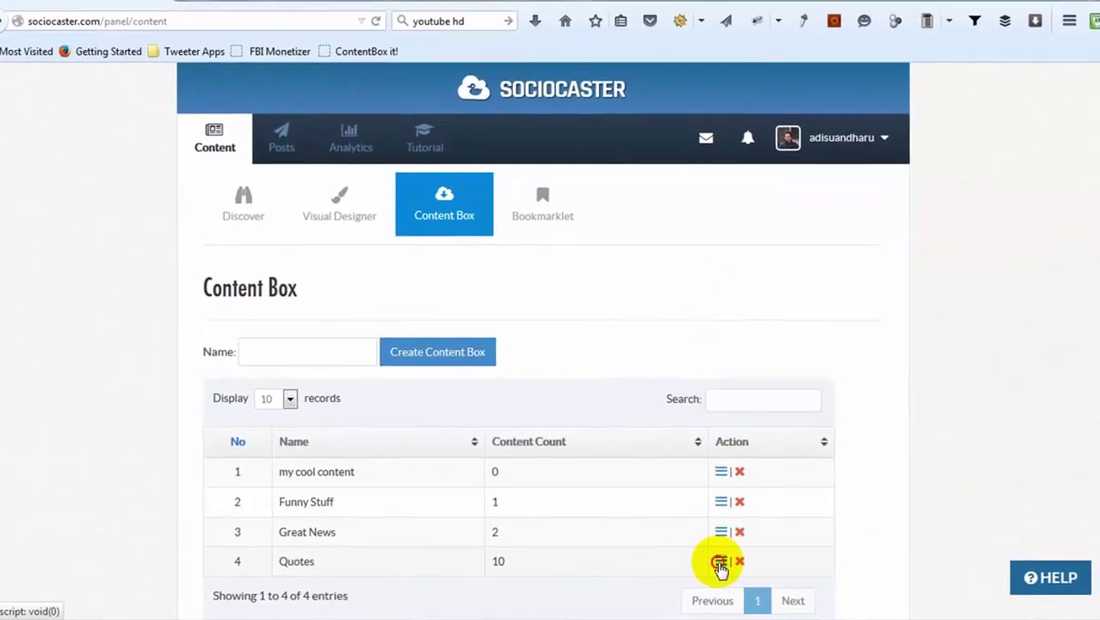
- In the Quotes content box, set the description of the "your own company" picture to "Put your description here"
left_click(720, 563)
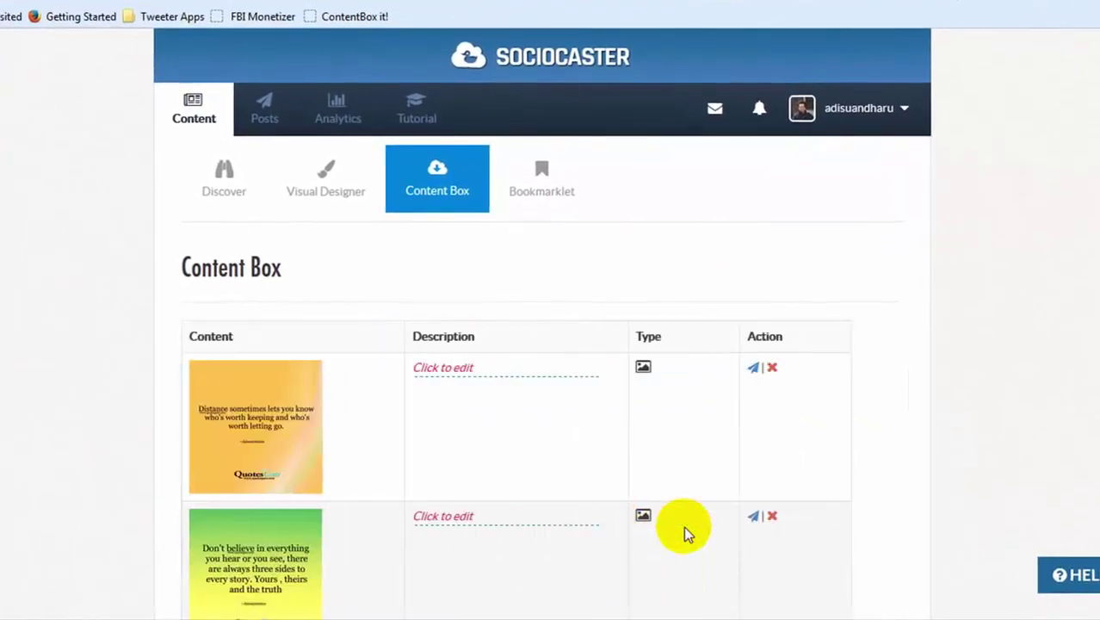
scroll(941, 457, "down", 5)
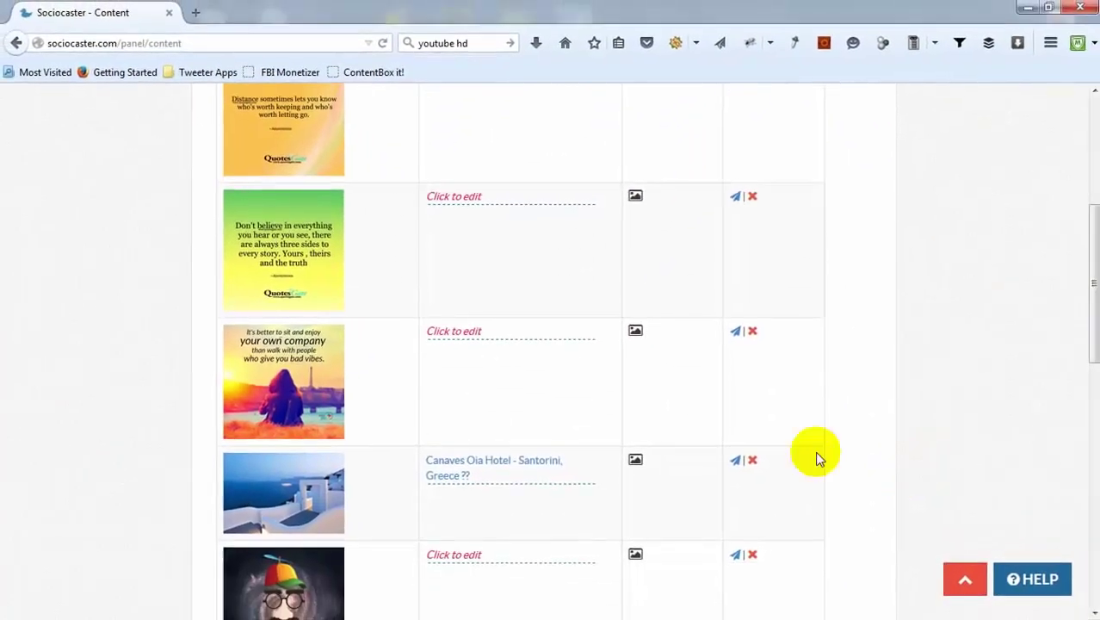
left_click(455, 336)
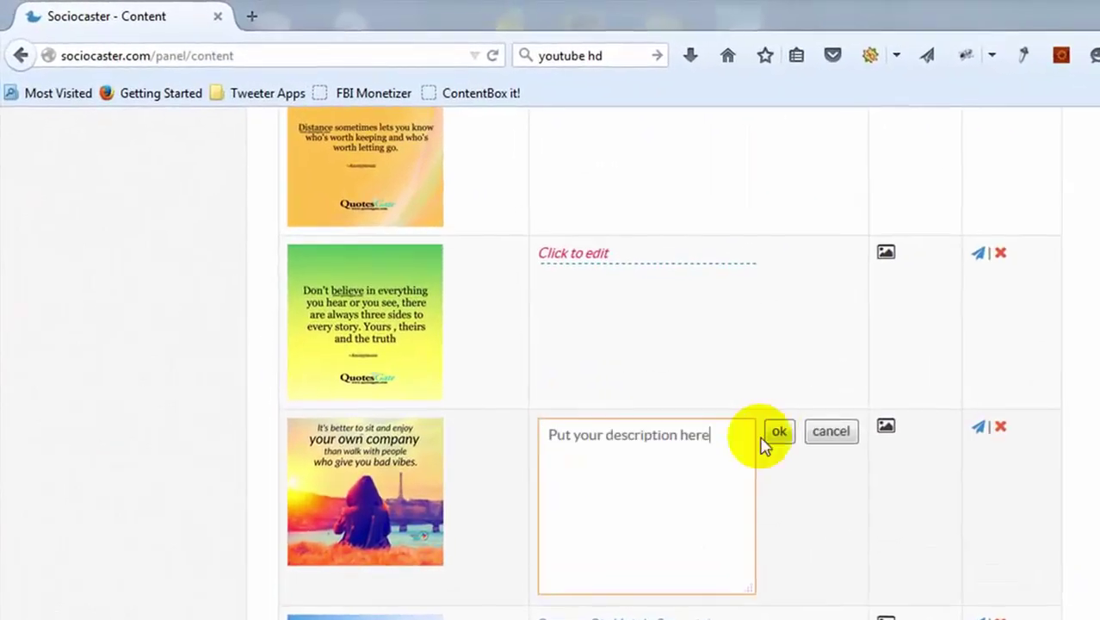
left_click(604, 337)
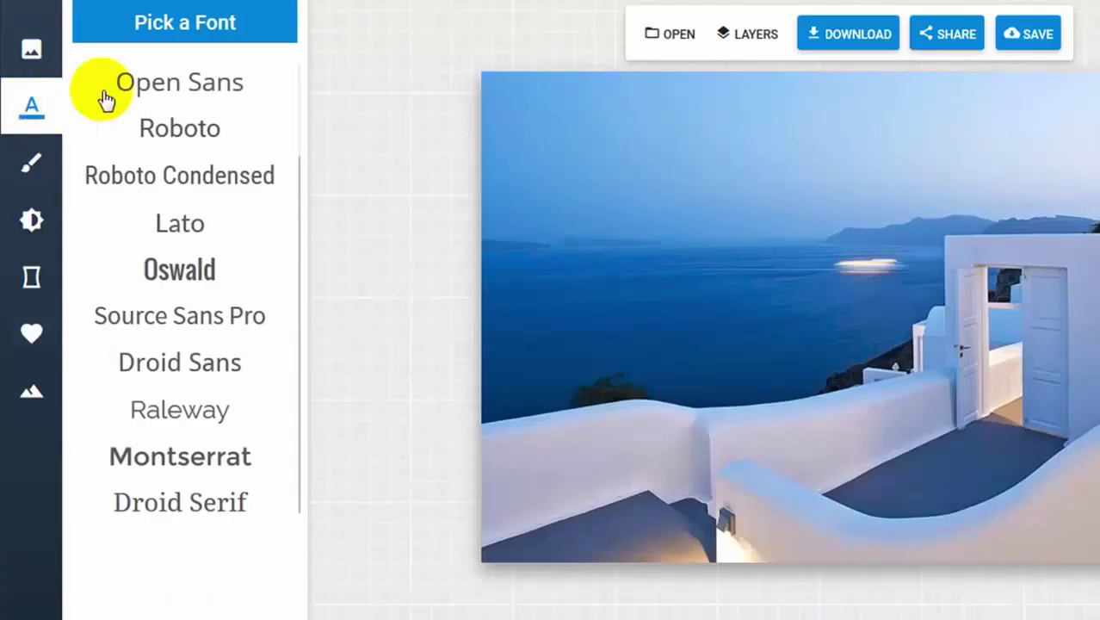
- Add Open Sans text reading "Put any text you want here!" to the seaside picture in Visual Designer and save the image
left_click(32, 109)
left_click(144, 86)
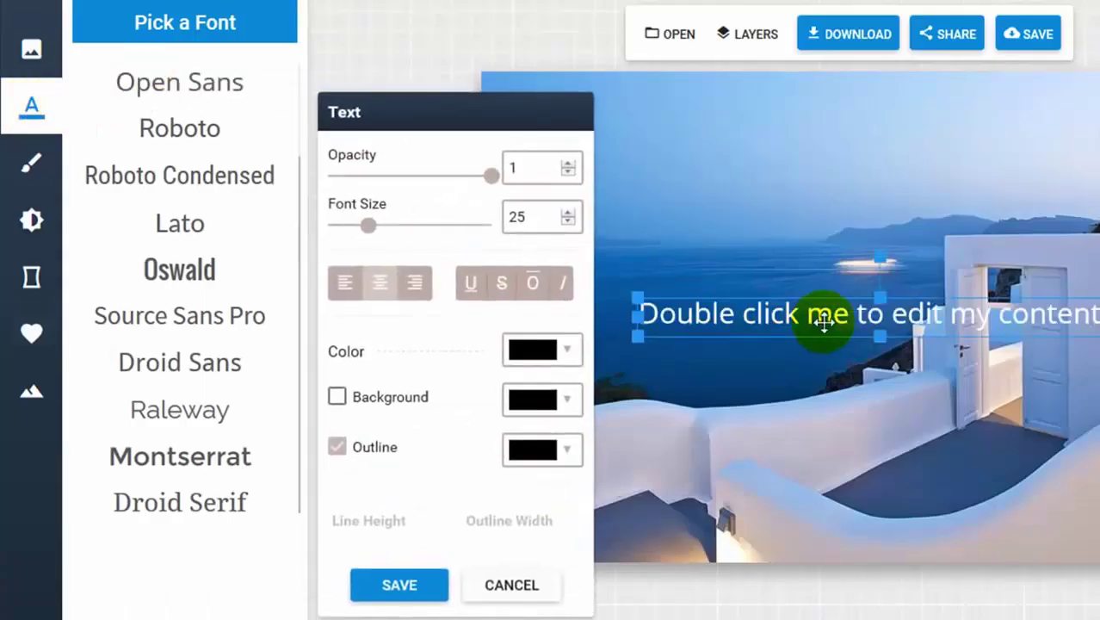
double_click(825, 318)
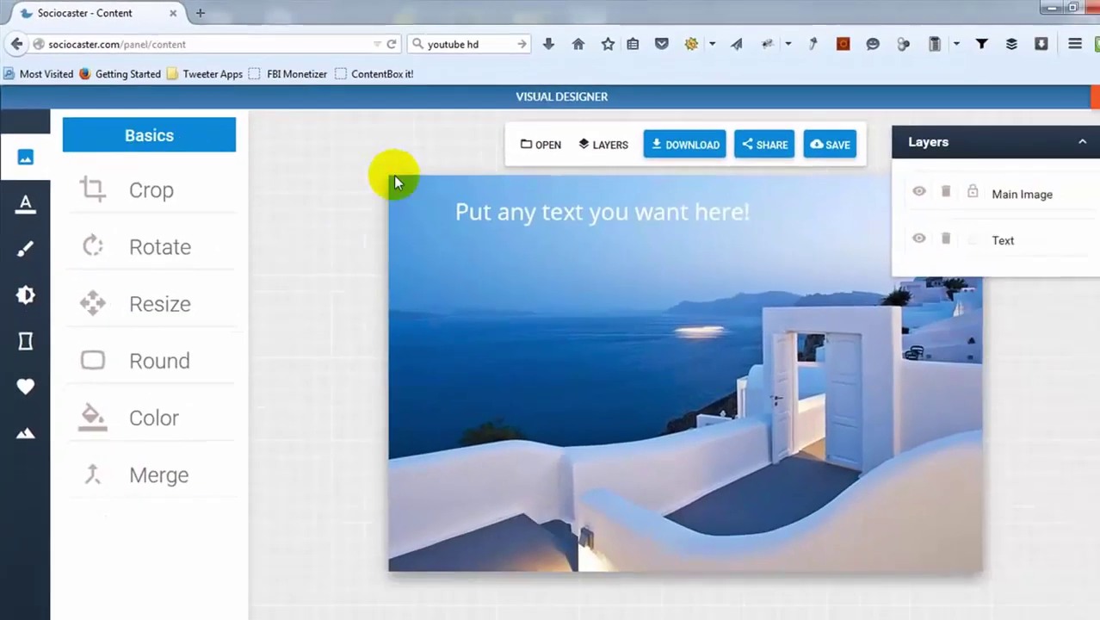
left_click(828, 151)
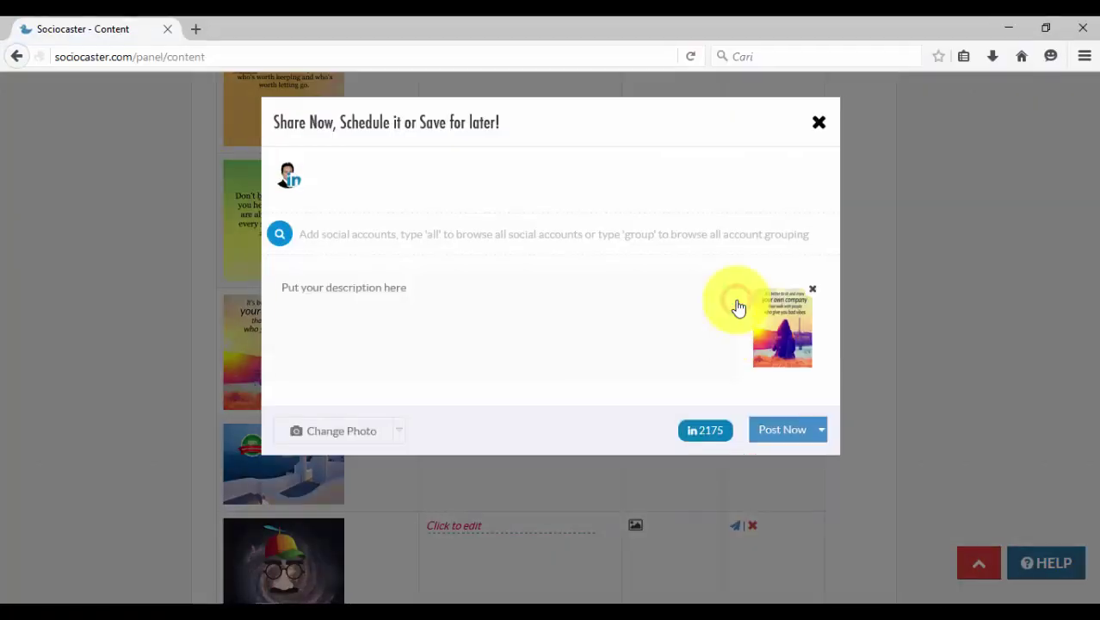
- Open the sharing dialog for the "your own company" picture, and delete the link described as "A very cool news about diamond"
left_click(737, 308)
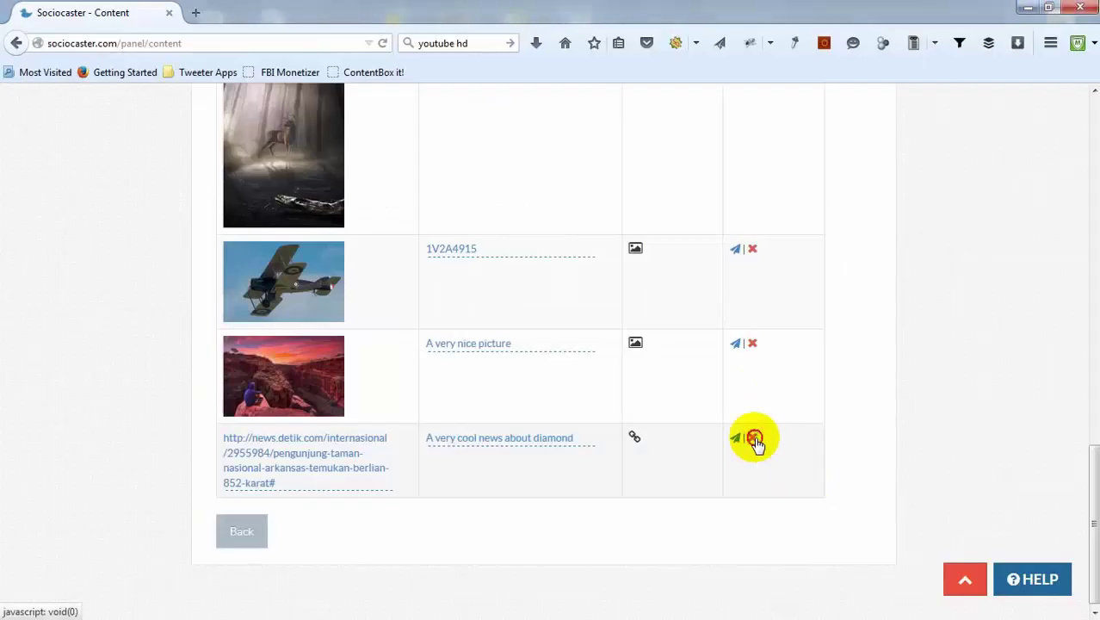
left_click(753, 438)
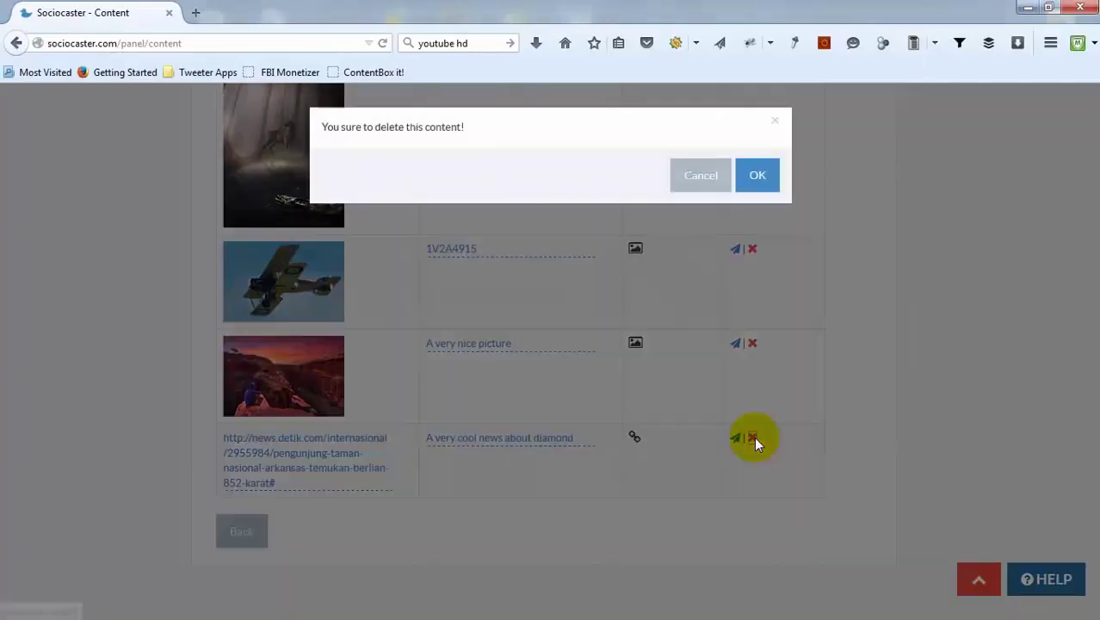
left_click(761, 176)
- Return to the list of content boxes and delete the "my cool content" box
left_click(243, 529)
left_click(967, 585)
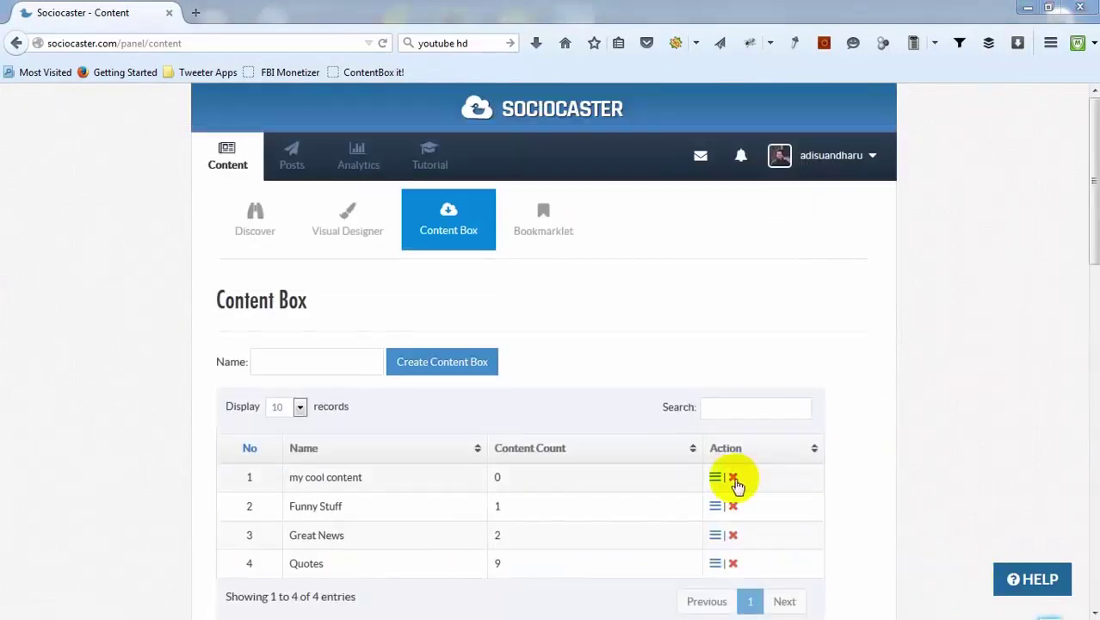
left_click(733, 478)
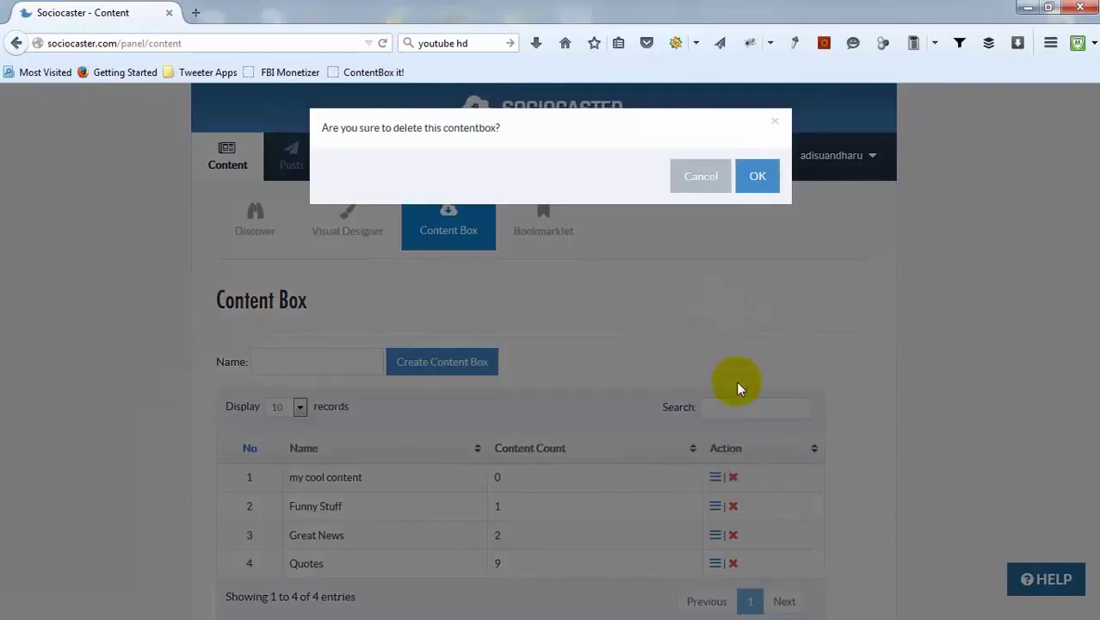
left_click(760, 183)
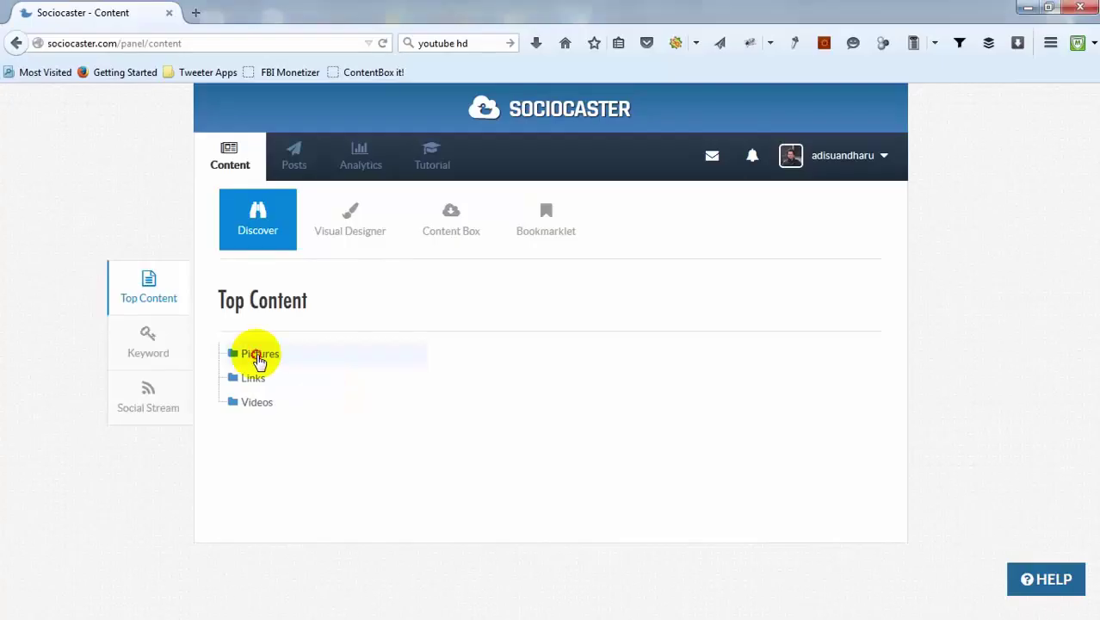
- Browse the posts of Foundation for A Better Life in the Awesome Quotes folder under Pictures
left_click(259, 356)
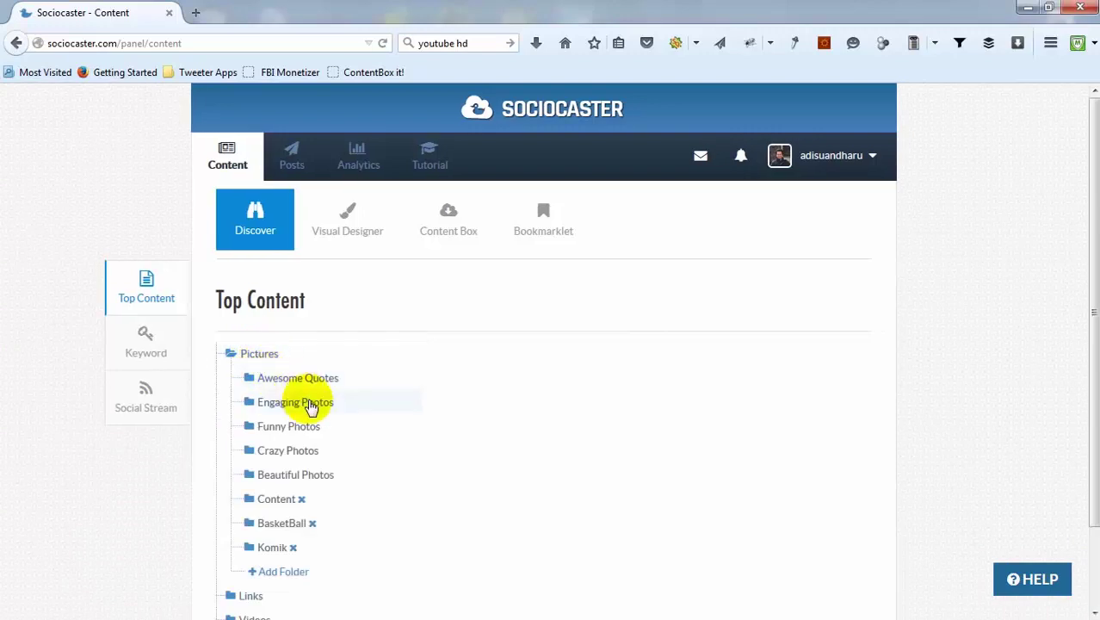
left_click(317, 383)
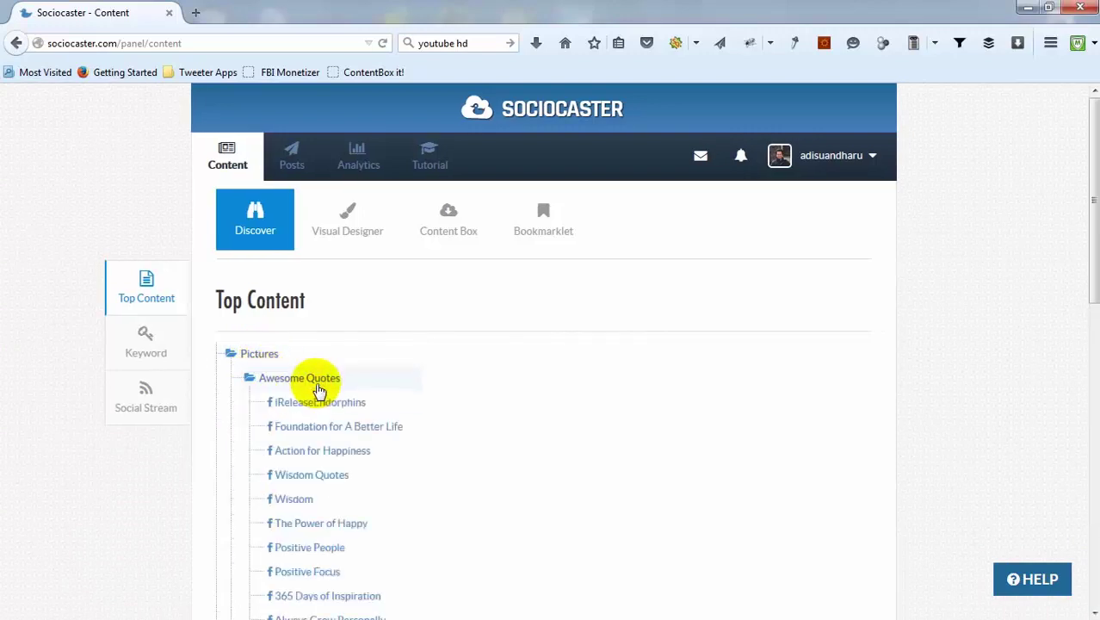
left_click(325, 429)
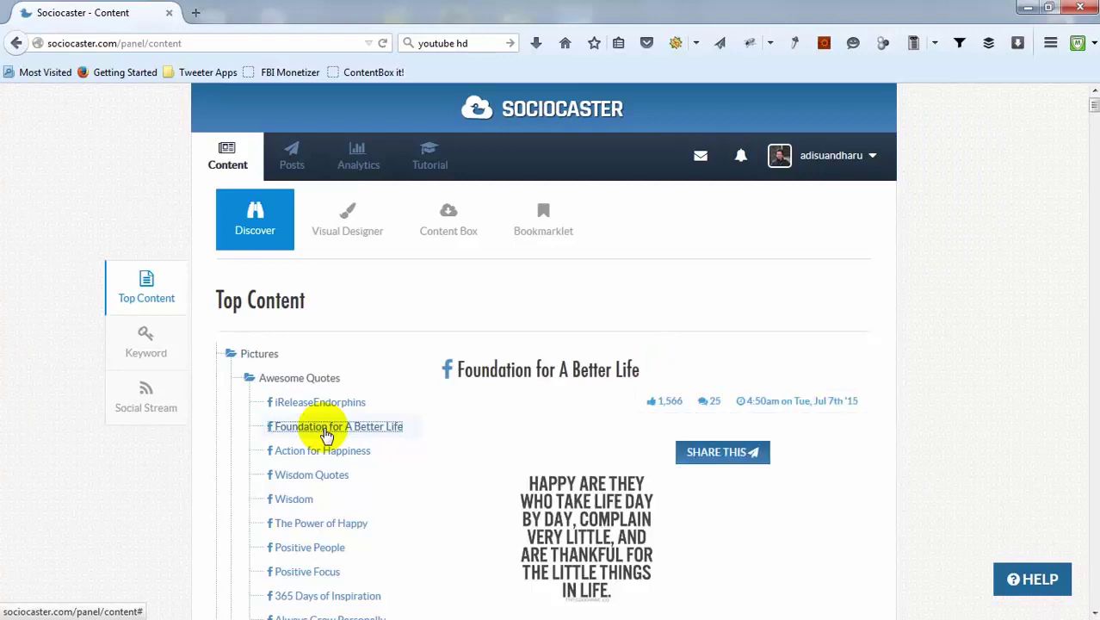
scroll(431, 512, "down", 3)
scroll(455, 517, "down", 2)
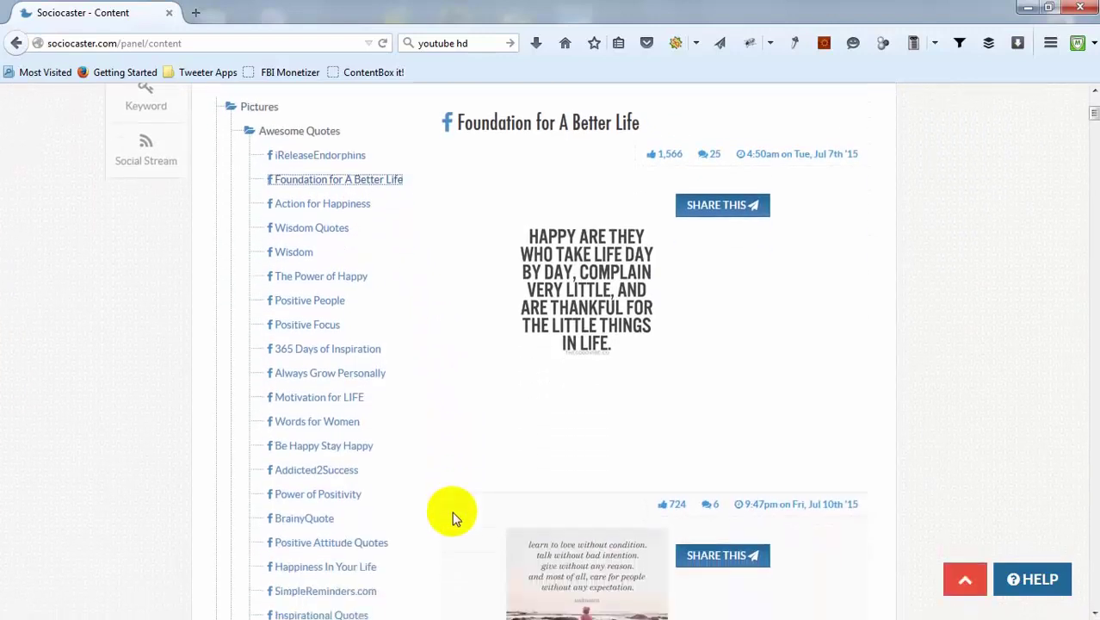
scroll(455, 518, "down", 3)
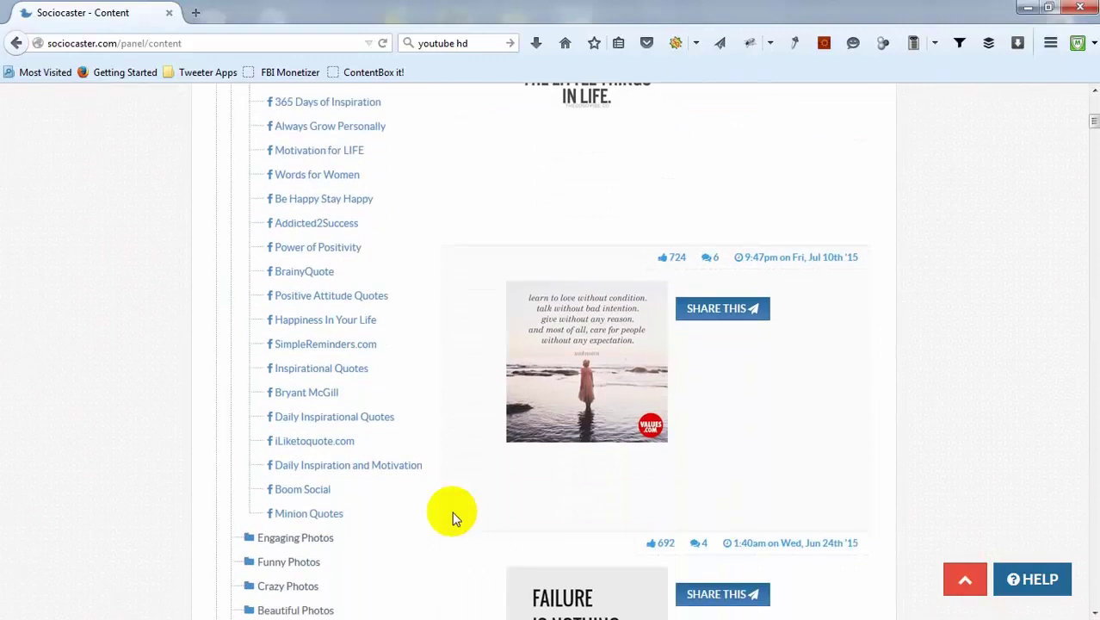
scroll(455, 518, "up", 4)
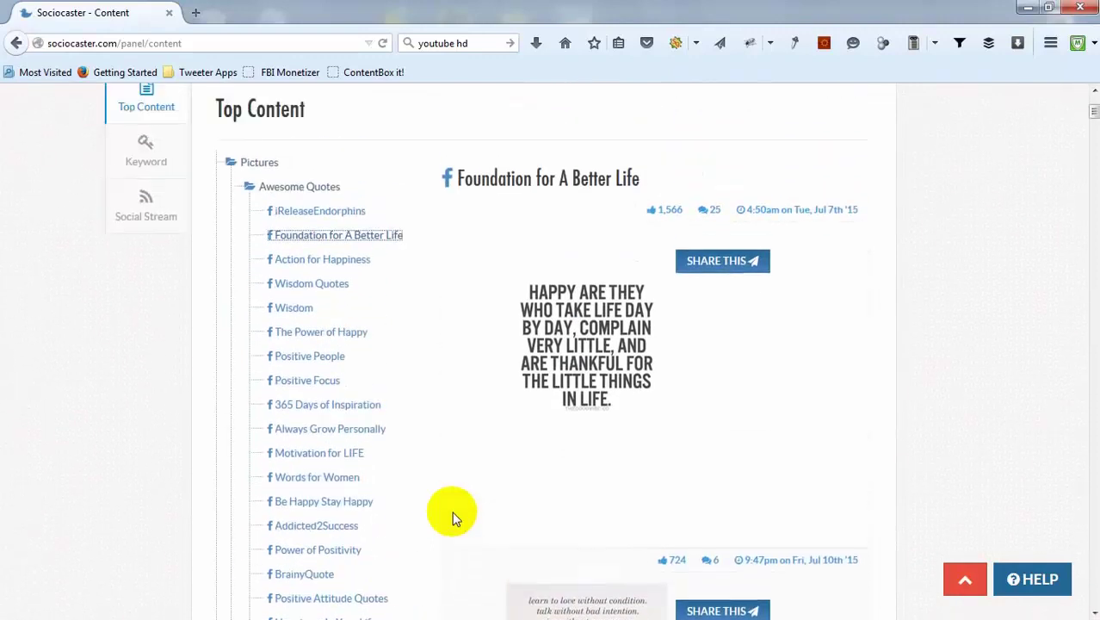
- Open Lifehack in the Engaging Photos folder and start sharing its first picture, the "No one is always busy" quote
left_click(269, 215)
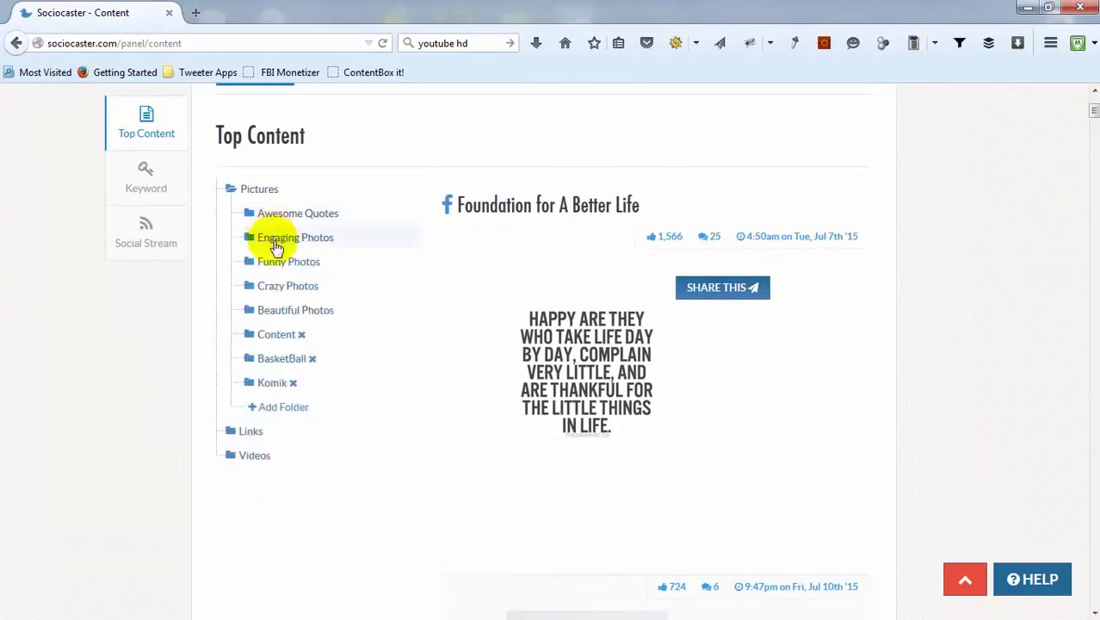
left_click(237, 430)
left_click(297, 289)
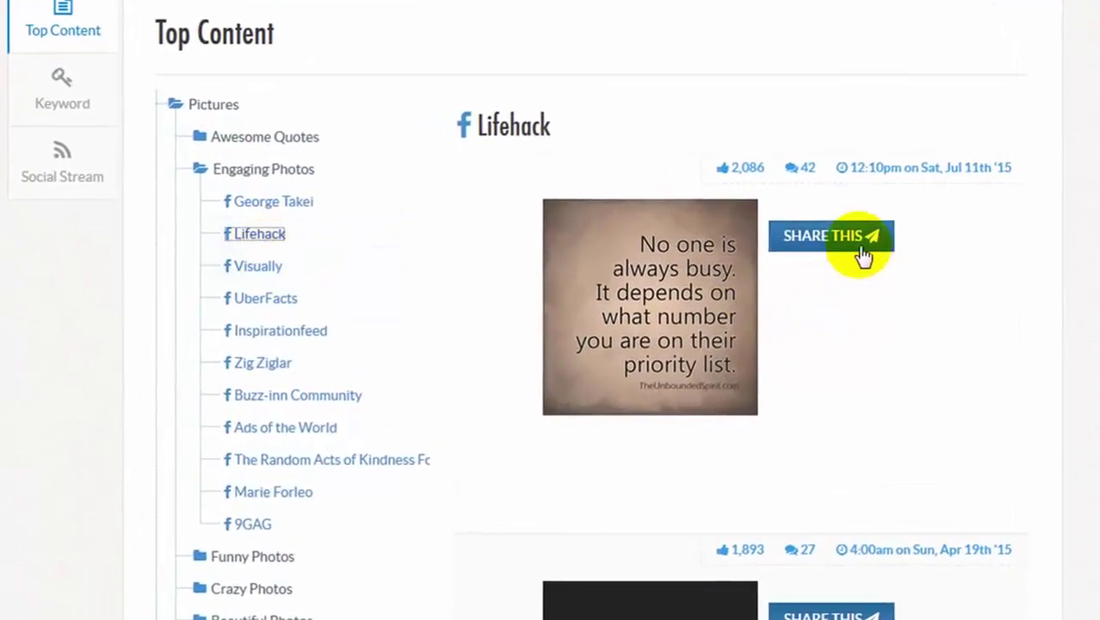
left_click(856, 248)
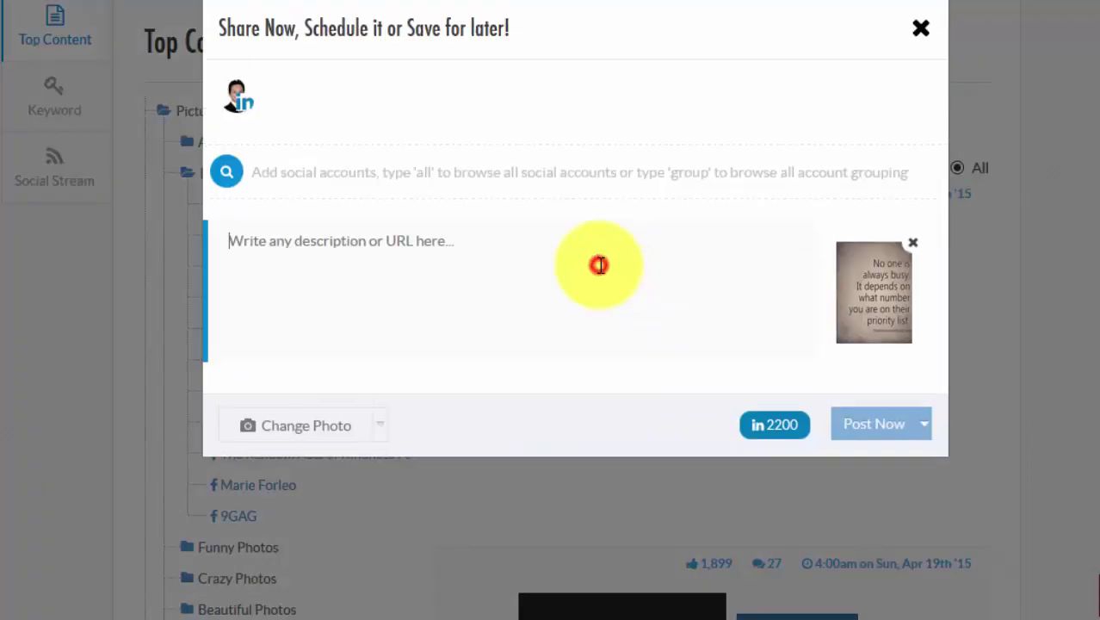
- Add the Facebook user and the Sociocaster Premium Member (Indonesia Language) group as targets, and set the description to "Write your description here..."
left_click(225, 172)
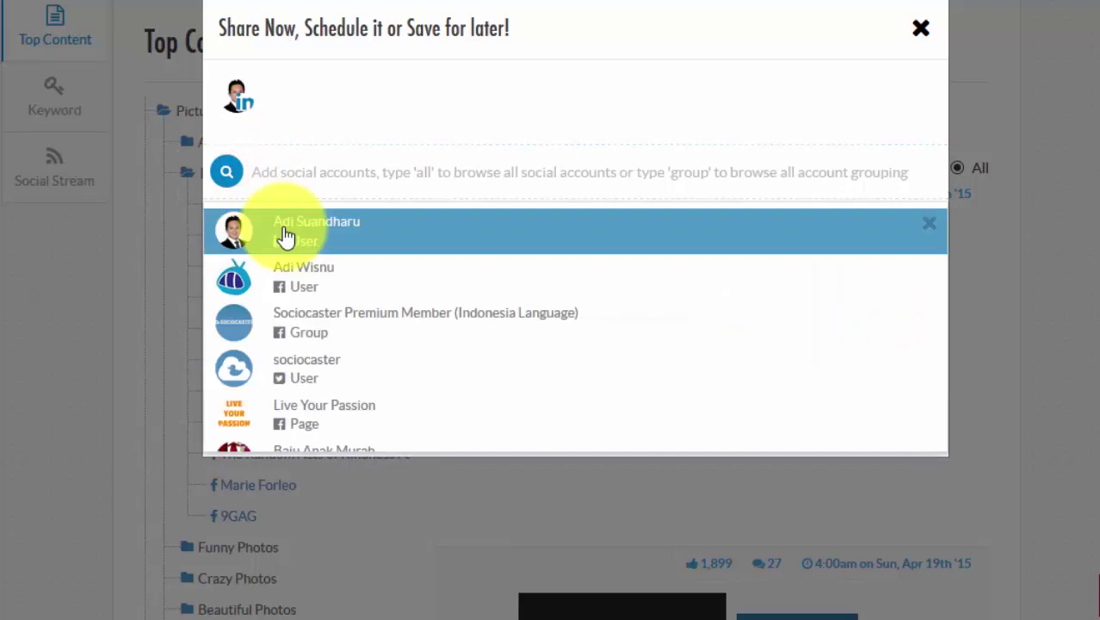
left_click(284, 225)
left_click(308, 287)
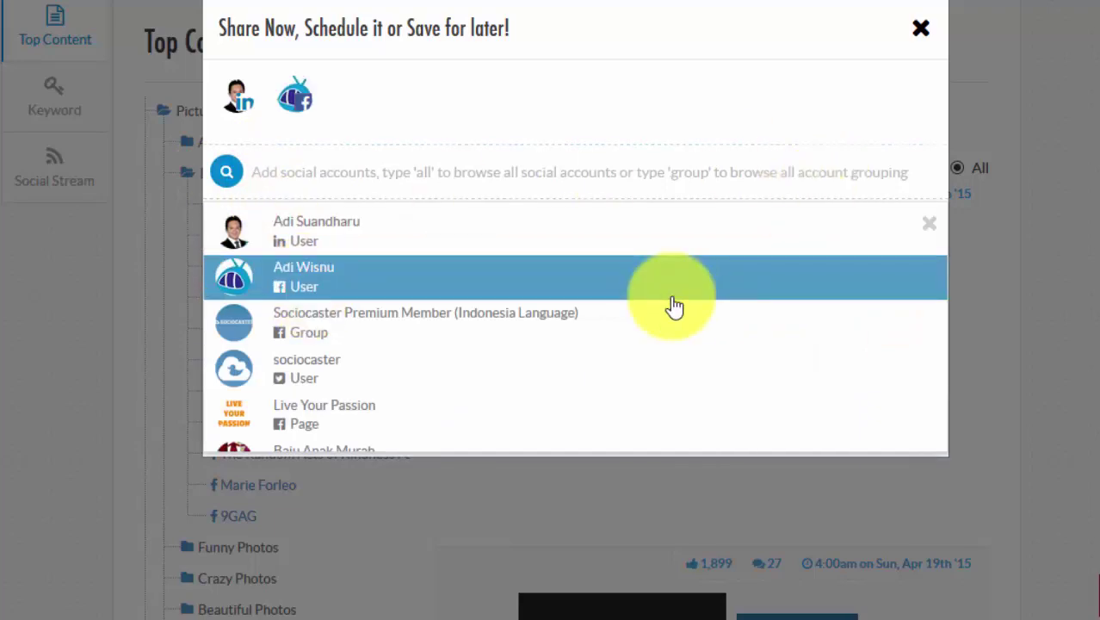
left_click(681, 322)
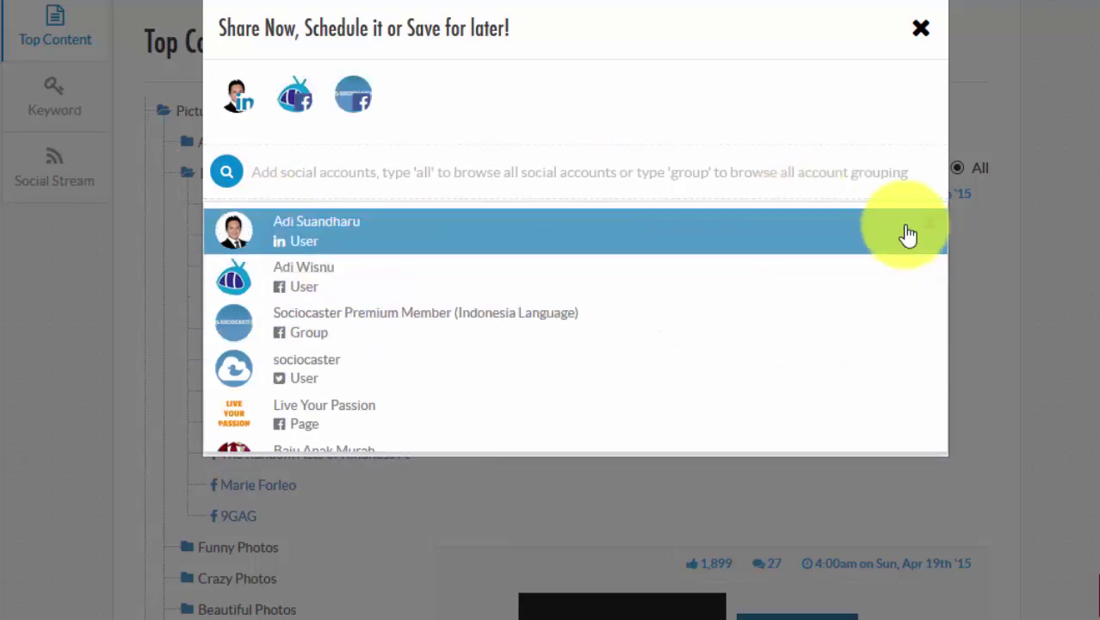
left_click(930, 227)
left_click(612, 305)
type("Write your description here...")
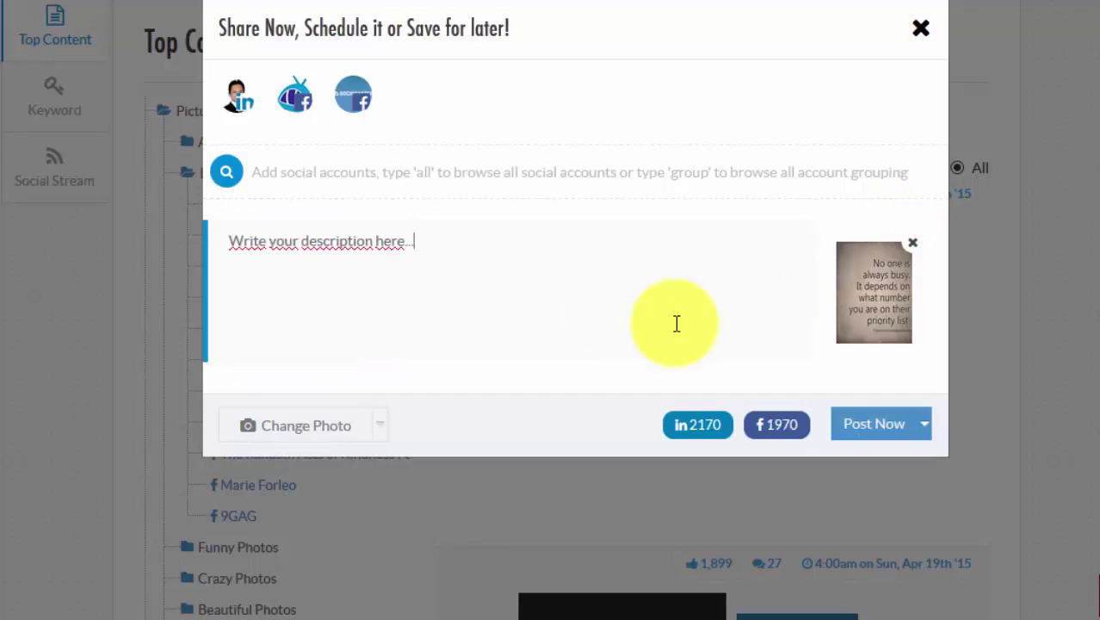
- Try a custom schedule for the post, going through its date and time pickers, and discard it
left_click(920, 428)
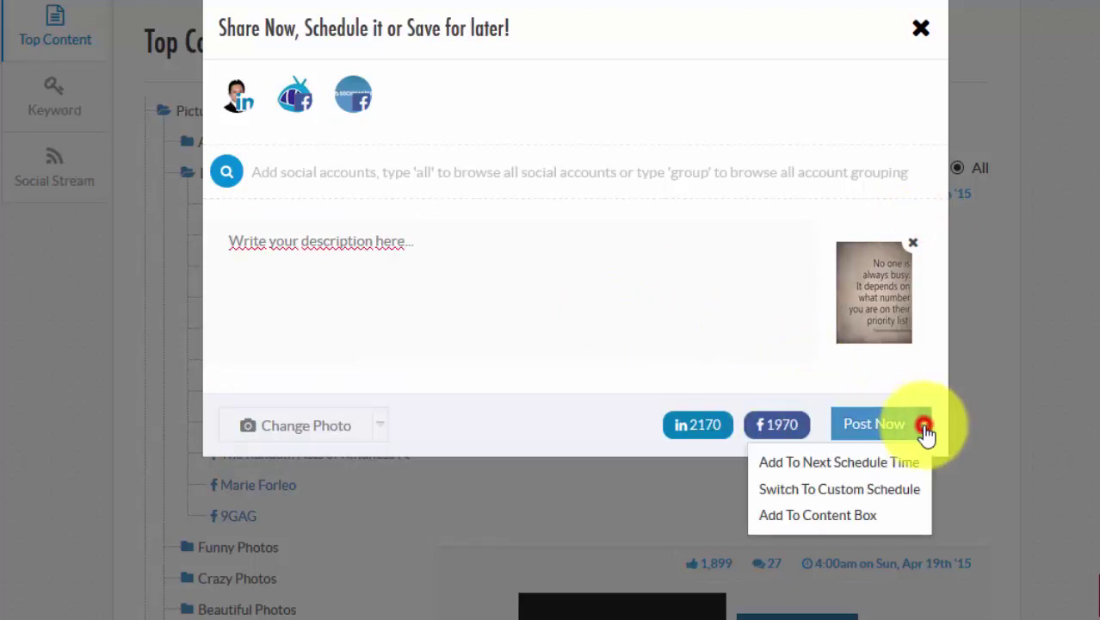
left_click(891, 491)
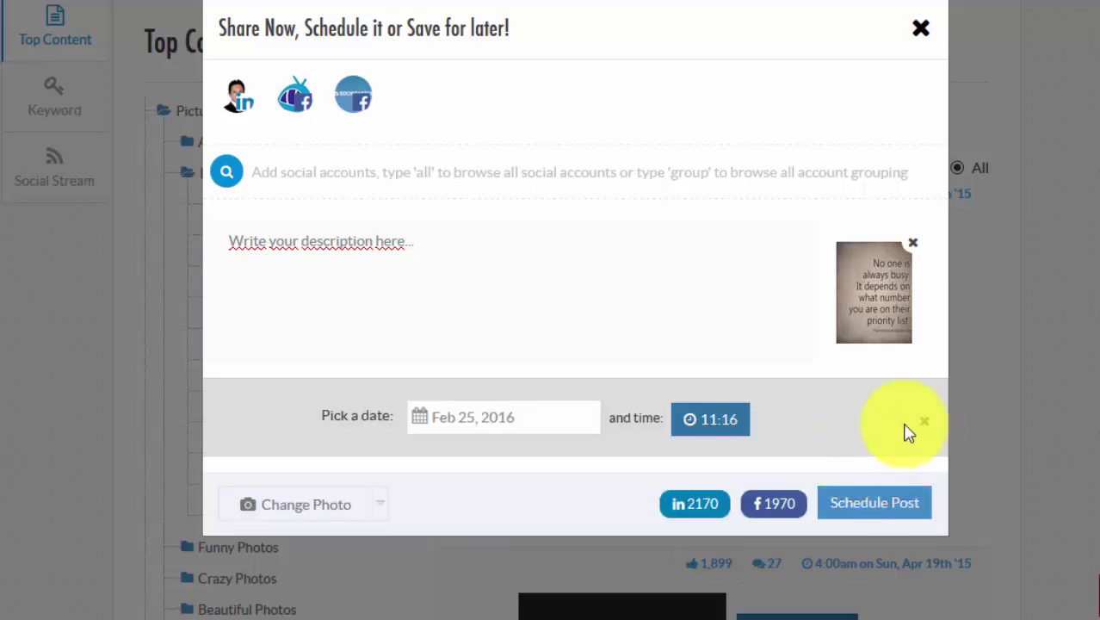
left_click(564, 413)
left_click(798, 432)
left_click(732, 421)
left_click(770, 205)
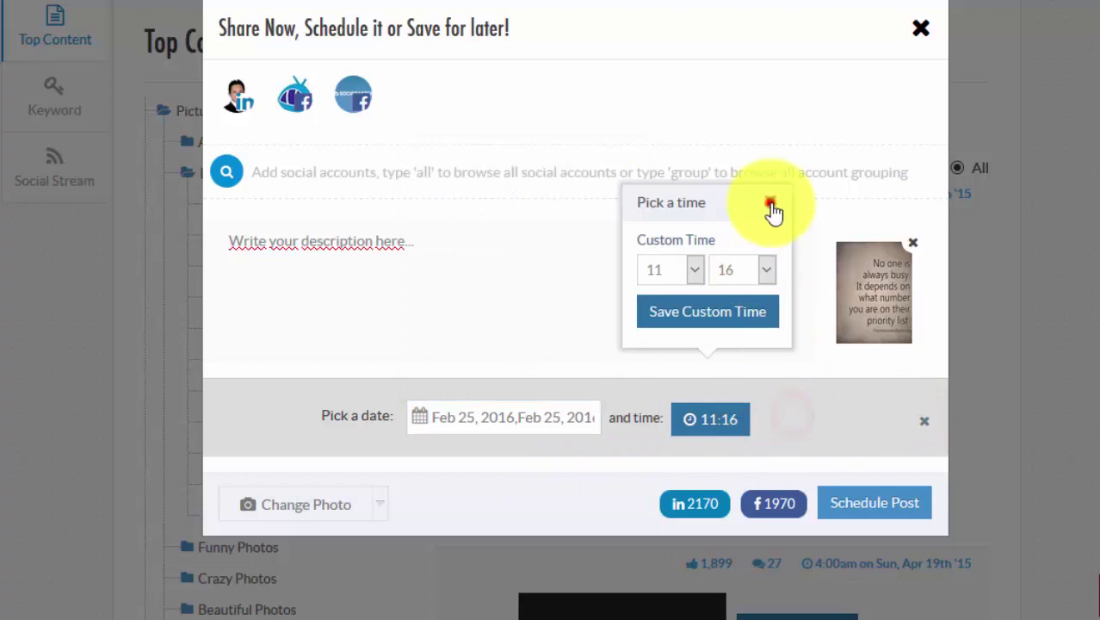
left_click(924, 421)
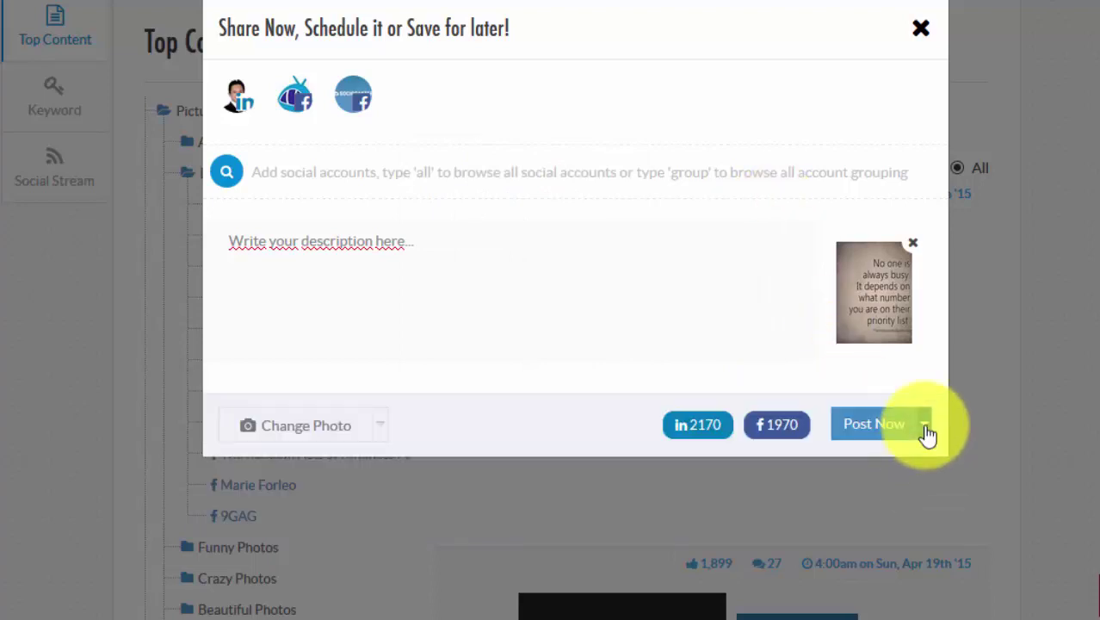
- Save the Lifehack quote post to a content box selected from the list of boxes
left_click(925, 422)
left_click(891, 515)
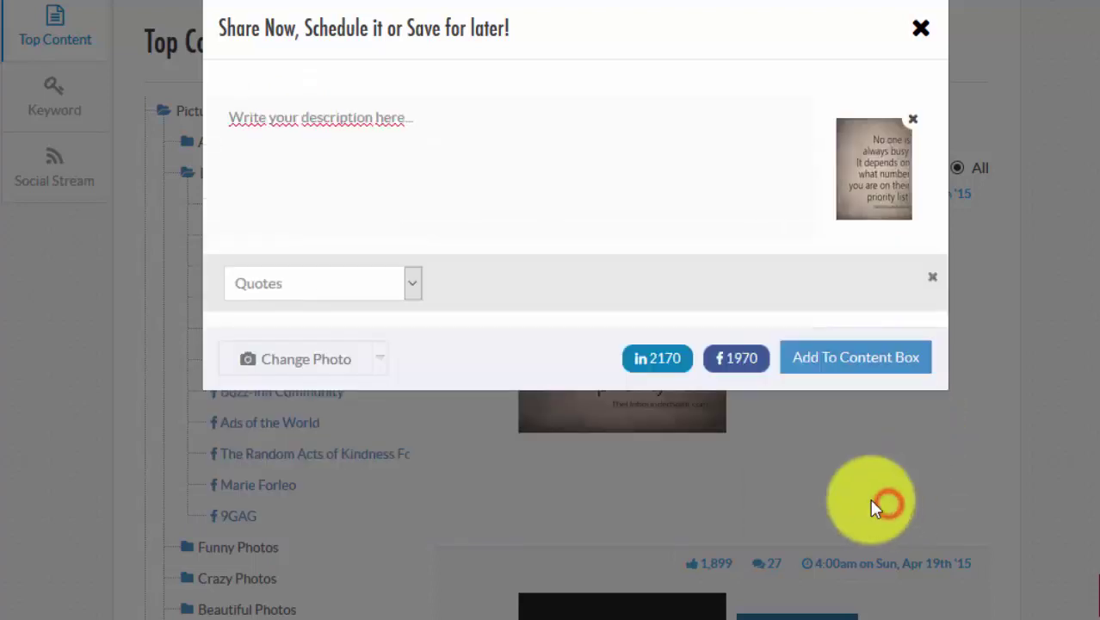
left_click(404, 291)
left_click(403, 330)
left_click(829, 362)
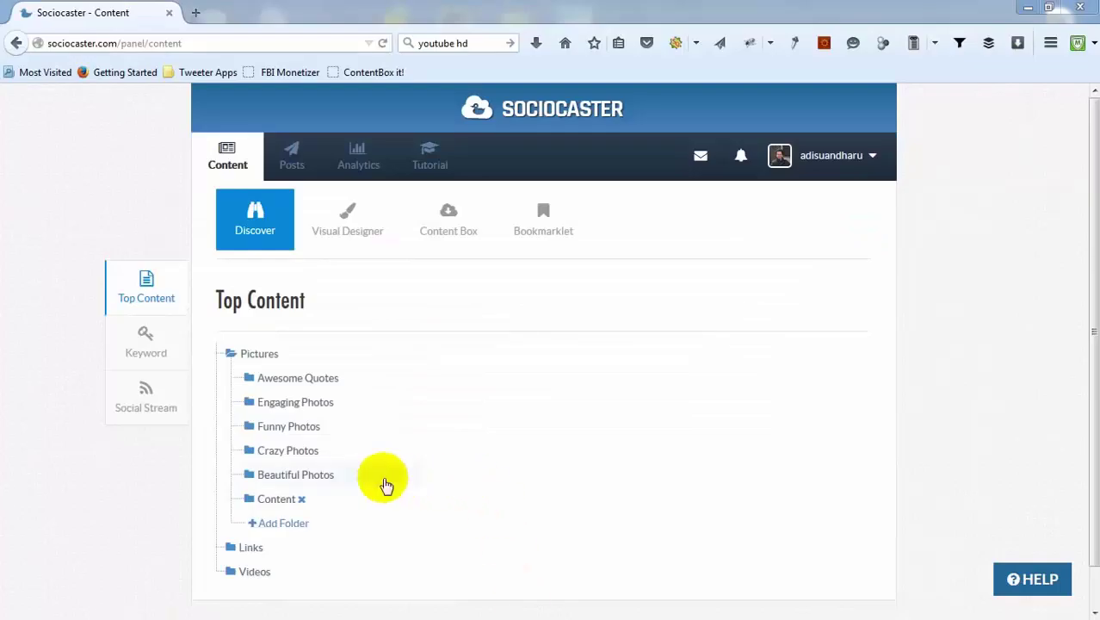
- Add a folder named "Basket ball" to the Pictures category of Top Content
left_click(277, 525)
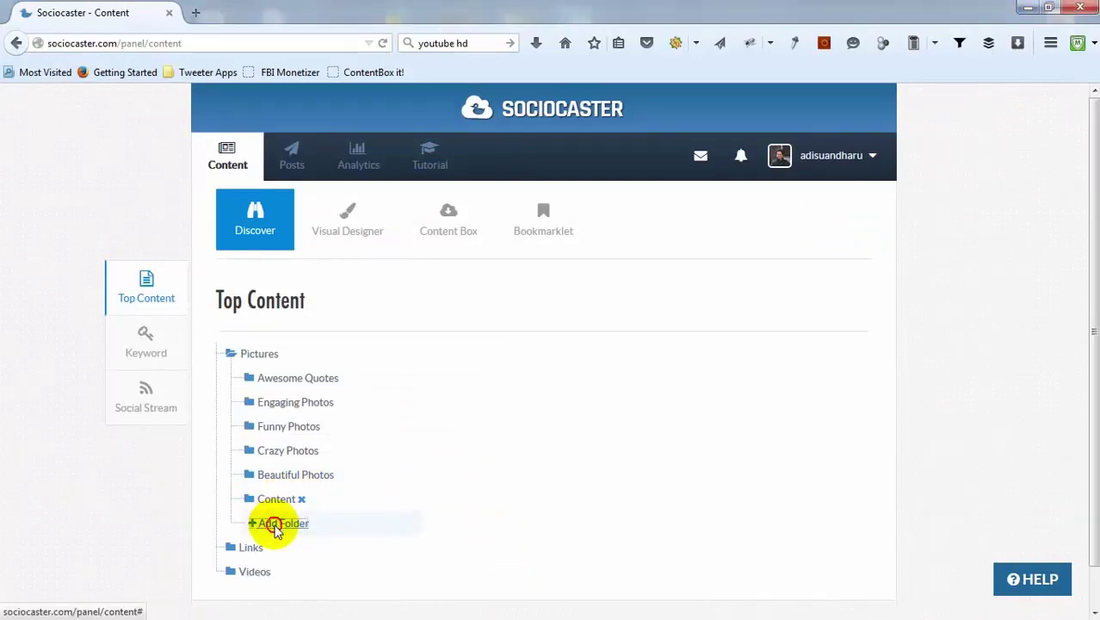
left_click(461, 198)
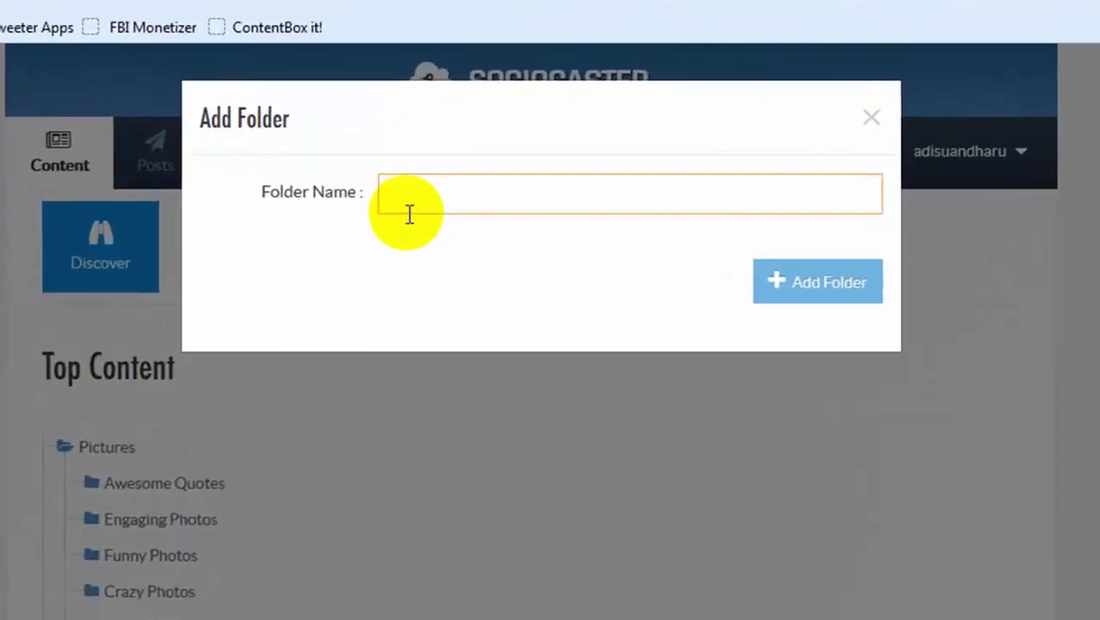
type("Basket ball")
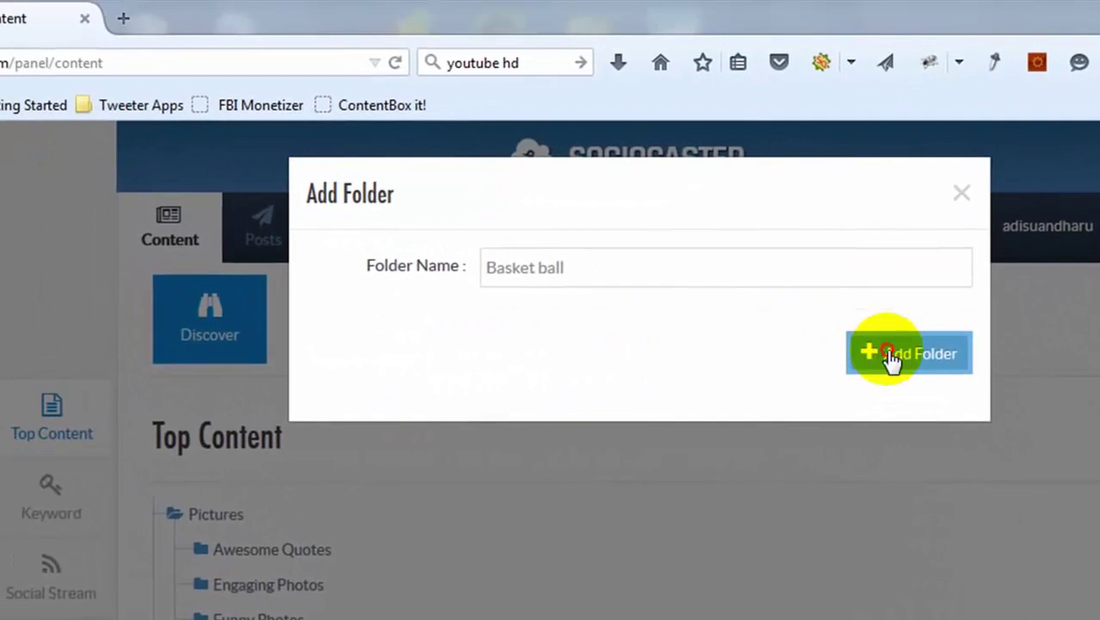
left_click(848, 323)
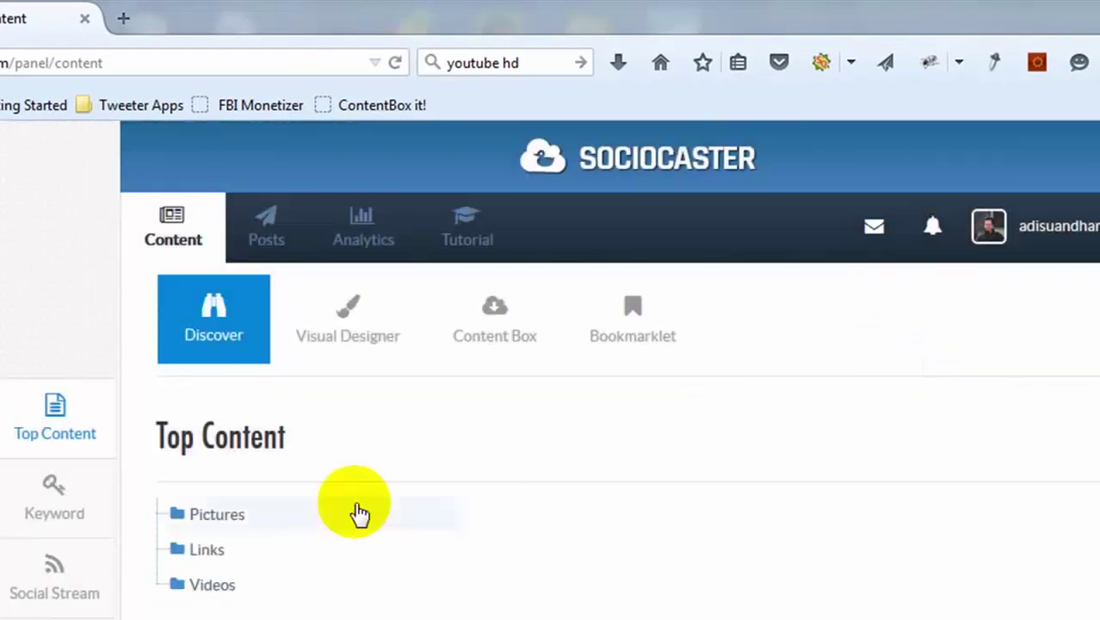
- Start adding an item to the Basket ball folder in Pictures and search the Facebook pages for "NBA"
left_click(213, 526)
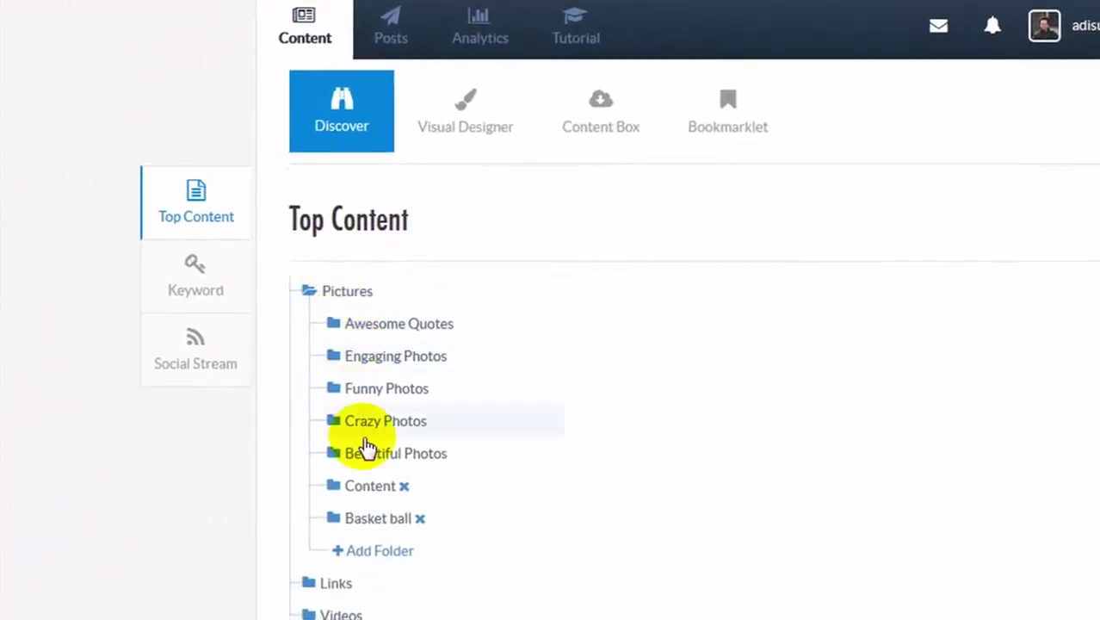
left_click(376, 527)
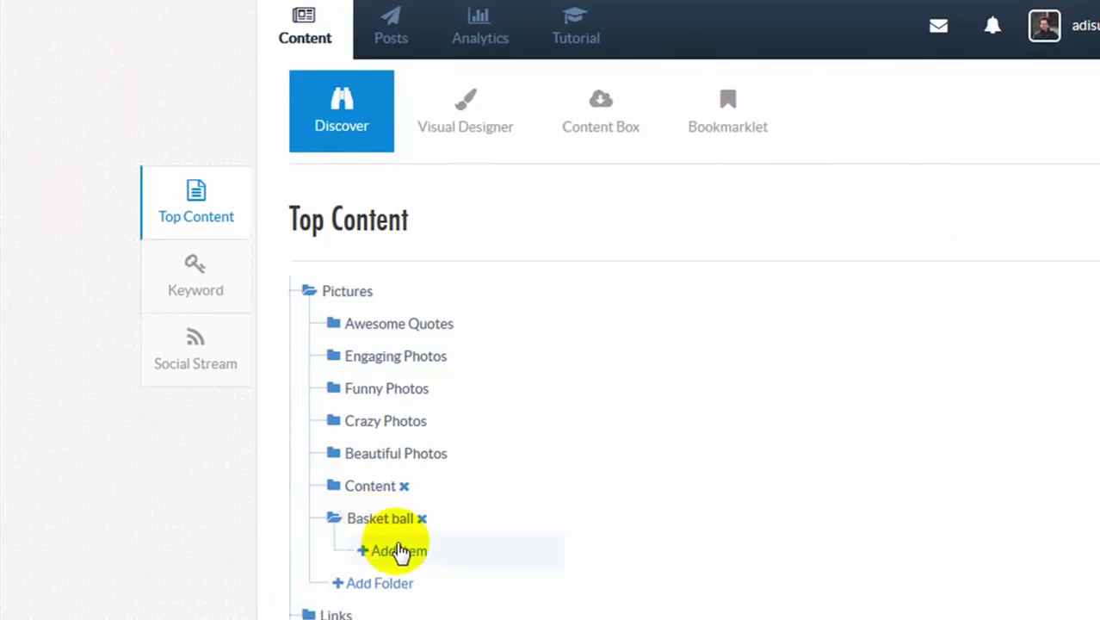
left_click(401, 552)
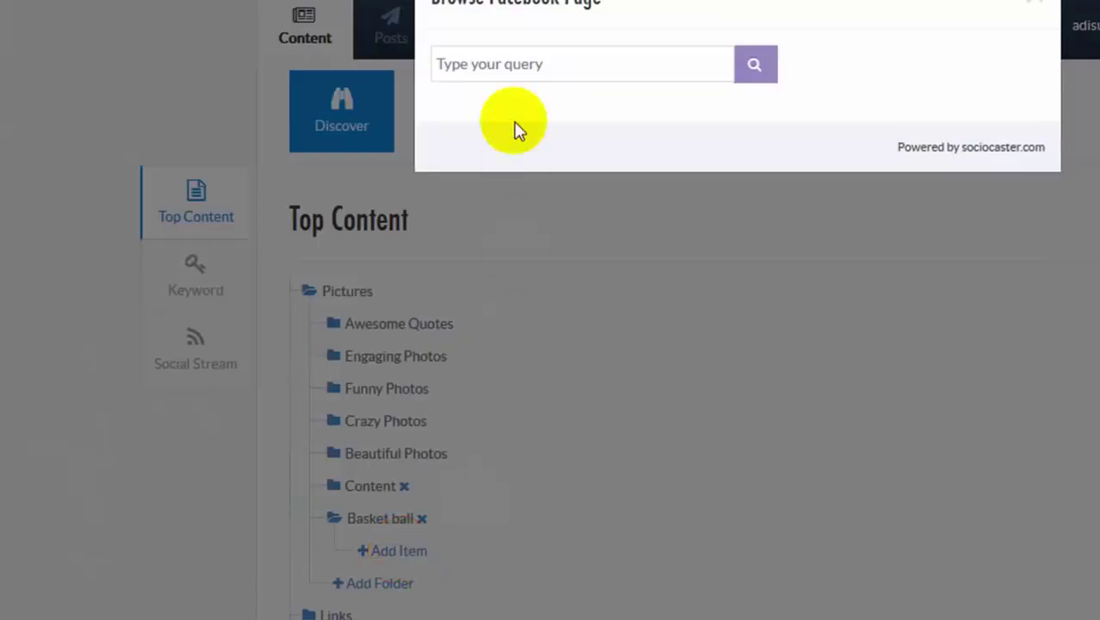
left_click(521, 68)
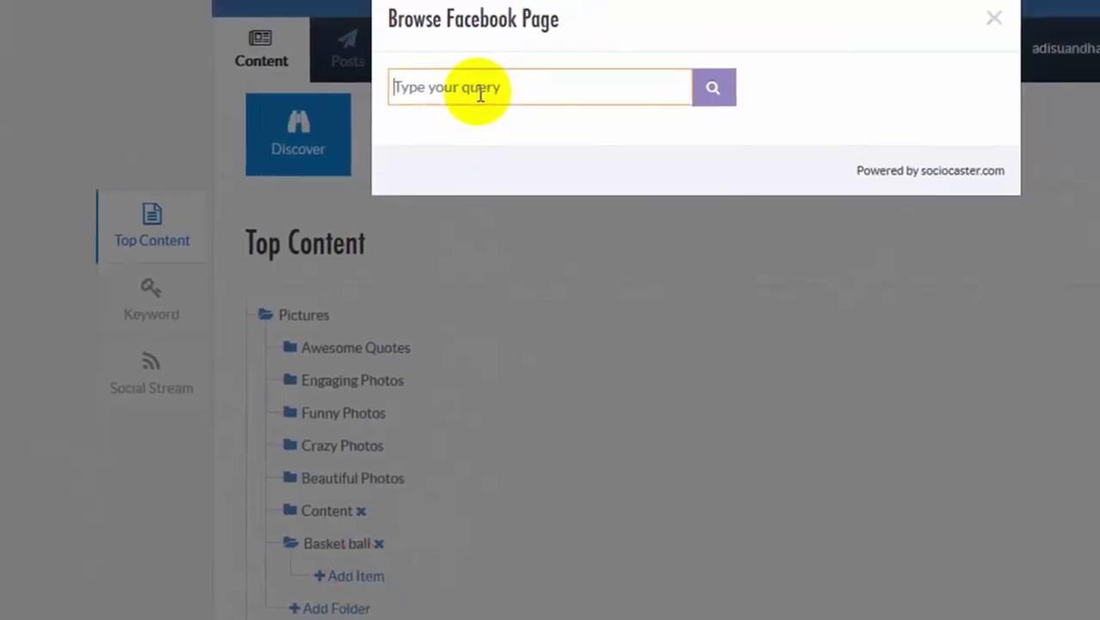
type("NBA")
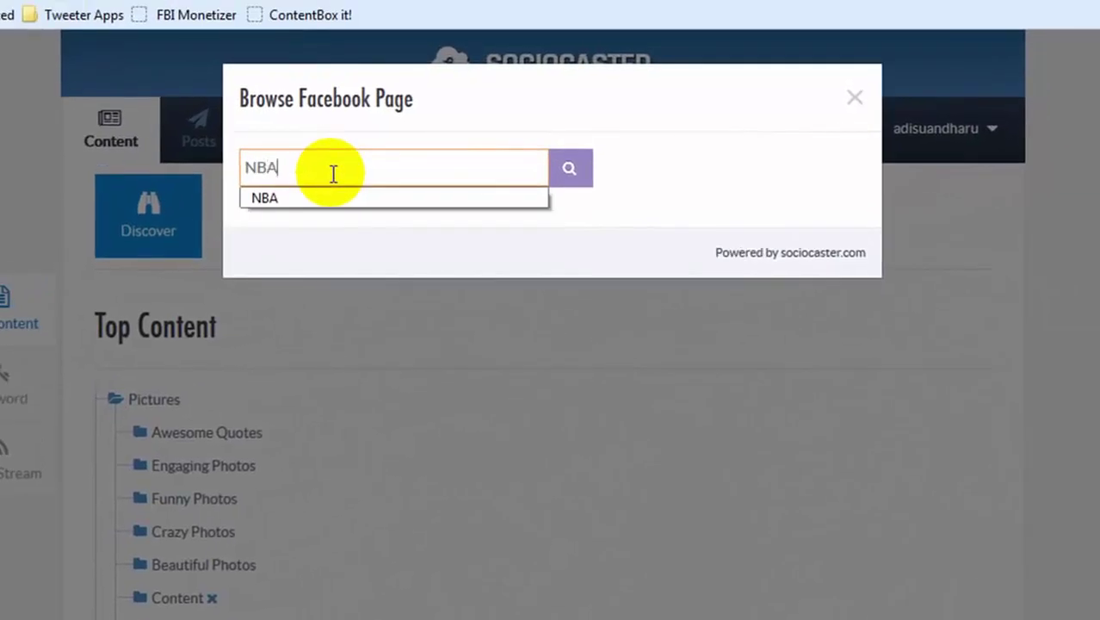
left_click(631, 179)
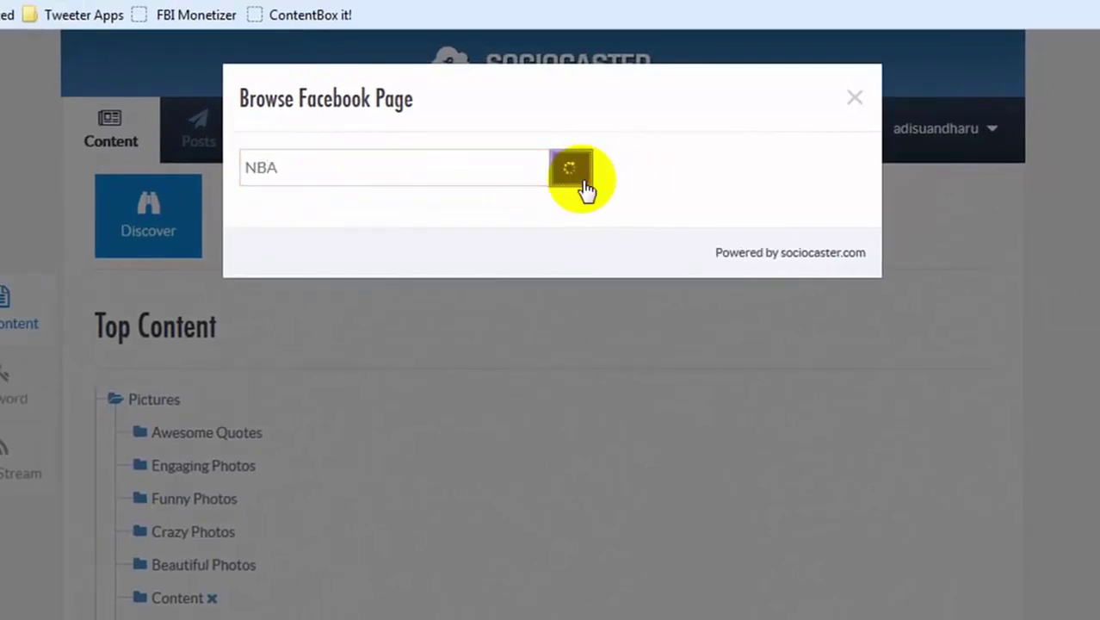
- Look through the Facebook pages found for NBA and return to the start of the list
scroll(740, 324, "down", 1)
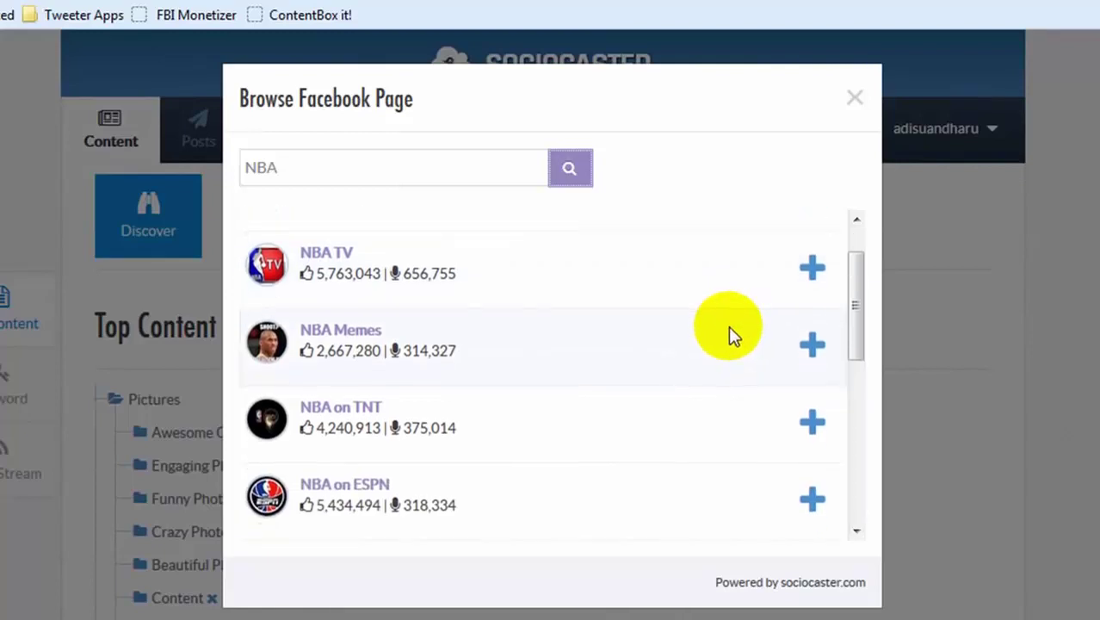
scroll(728, 326, "down", 3)
scroll(728, 328, "down", 4)
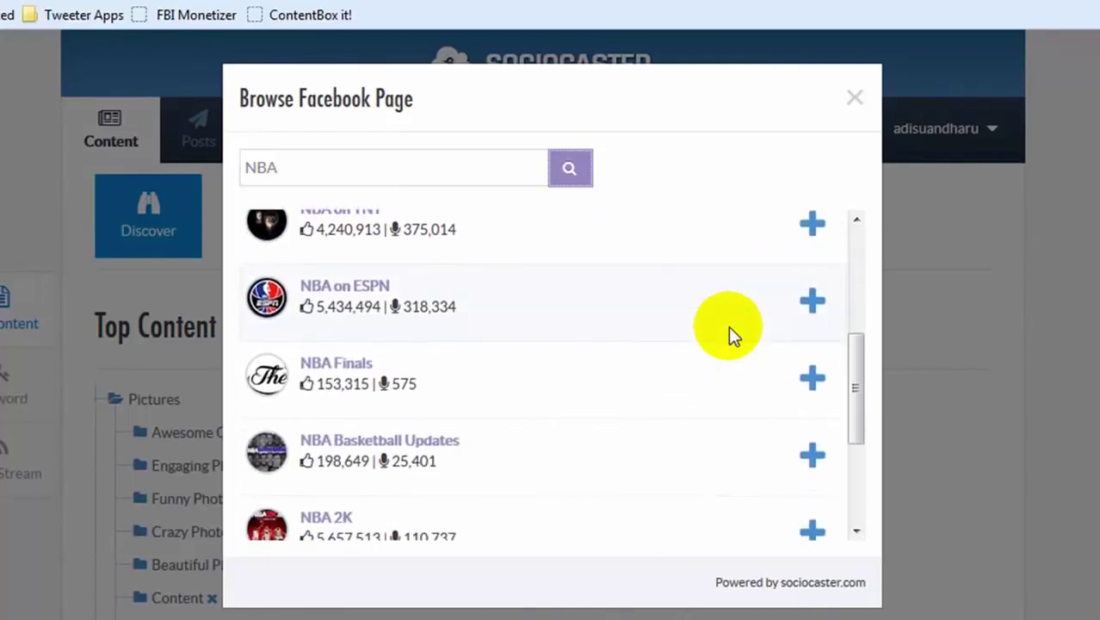
scroll(728, 326, "down", 1)
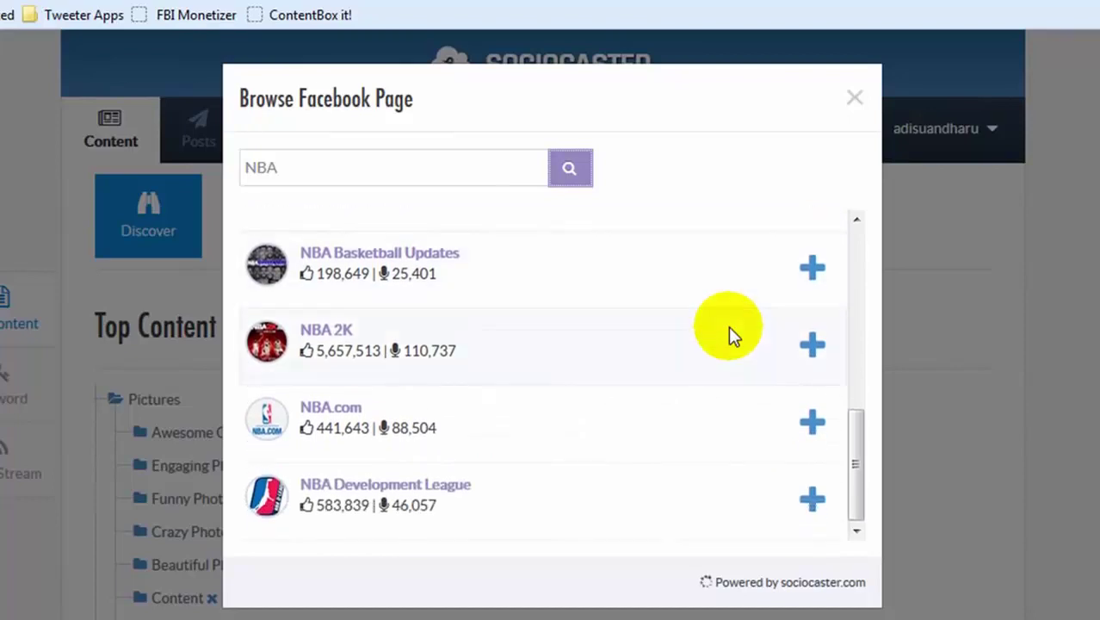
scroll(728, 326, "down", 1)
scroll(729, 326, "down", 2)
scroll(728, 335, "down", 3)
scroll(729, 364, "up", 6)
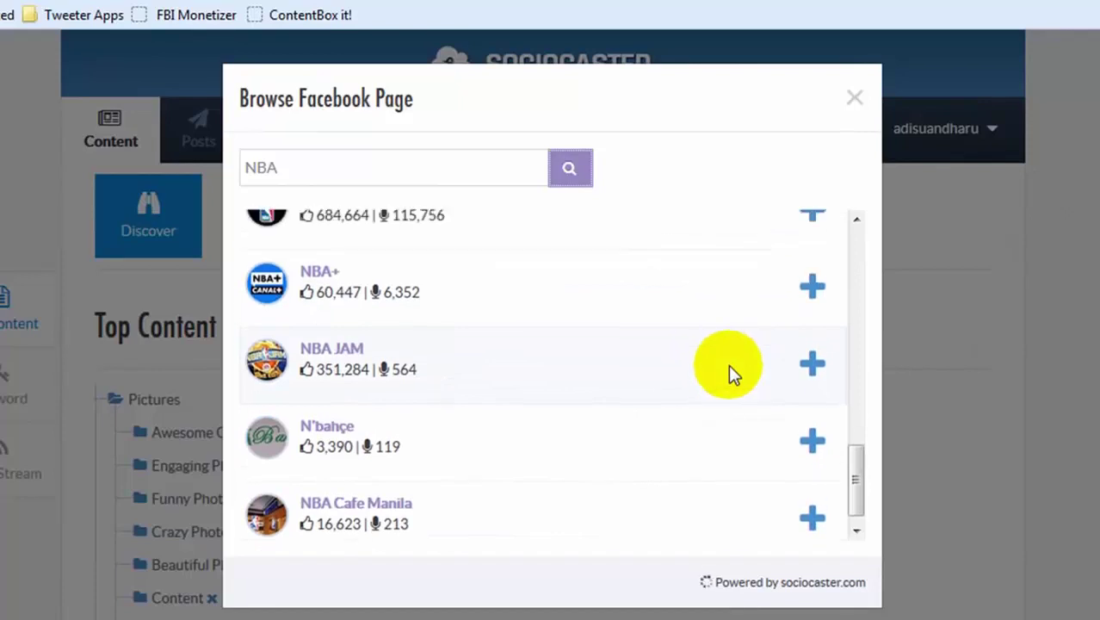
scroll(728, 364, "up", 5)
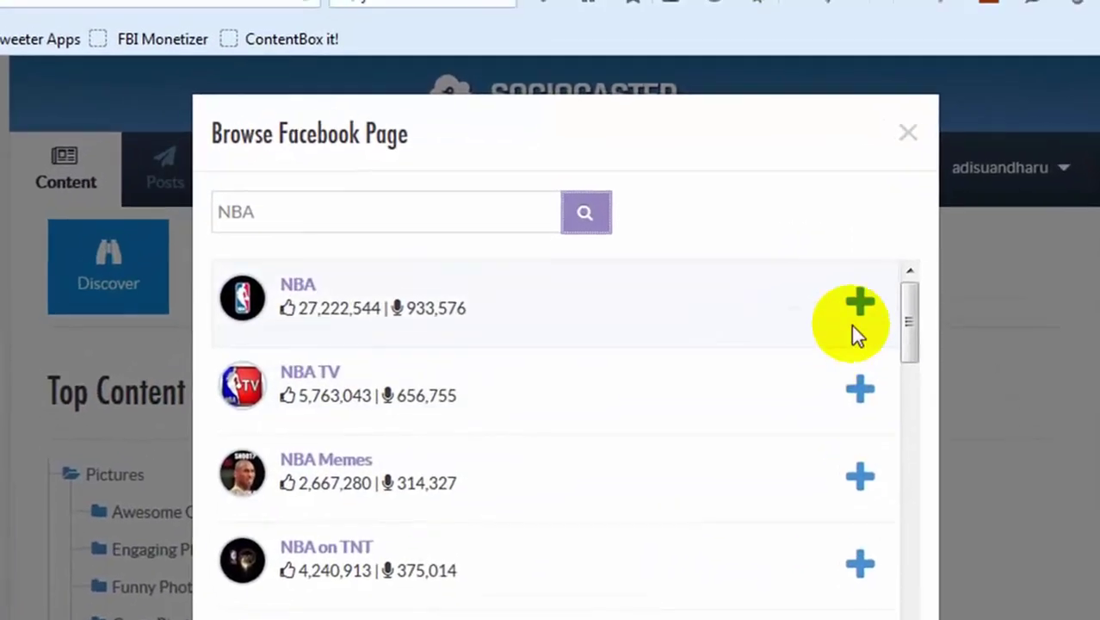
- Add the NBA, NBA TV, NBA Memes and NBA on TNT pages to the Basket ball folder
left_click(814, 257)
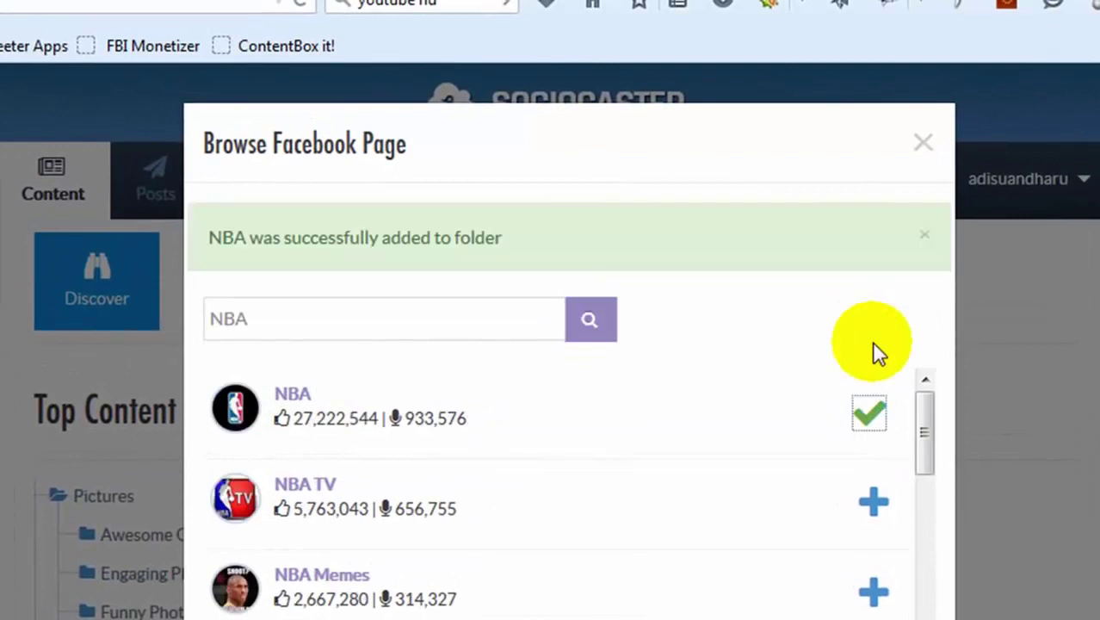
left_click(873, 501)
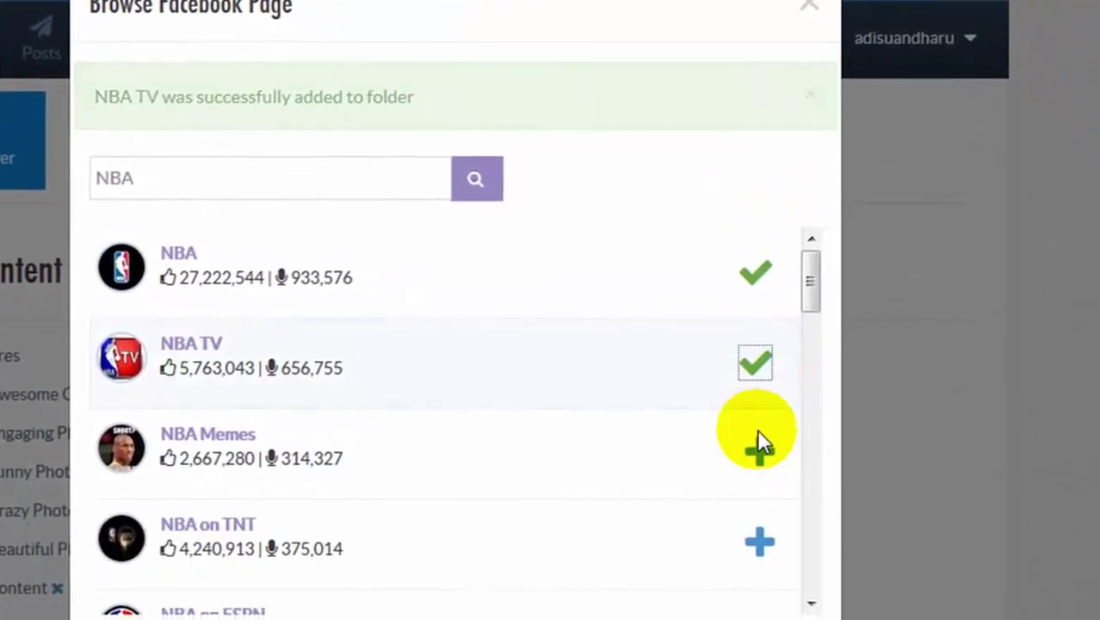
left_click(784, 482)
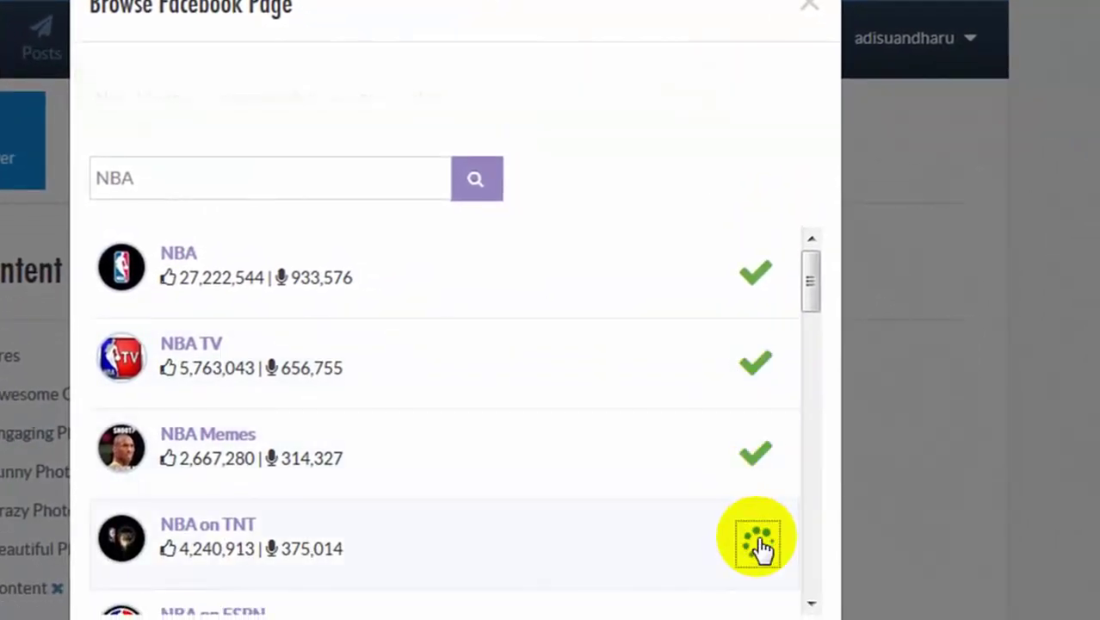
left_click(879, 452)
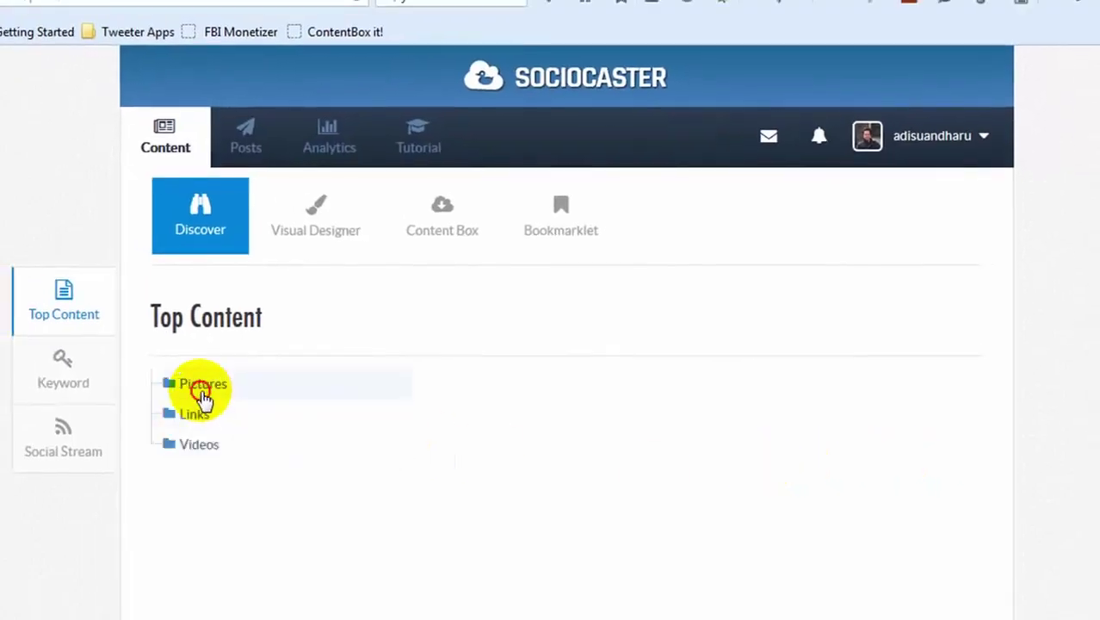
- Open the Basket ball folder in Pictures and browse the top pictures of its NBA TV page
left_click(203, 387)
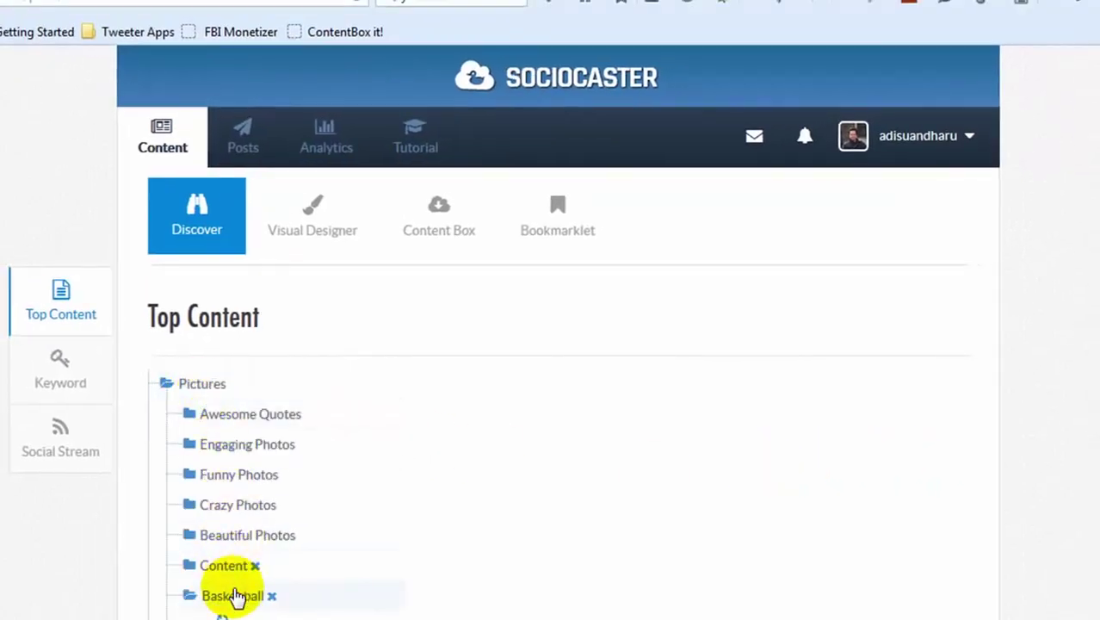
left_click(233, 596)
scroll(236, 594, "down", 2)
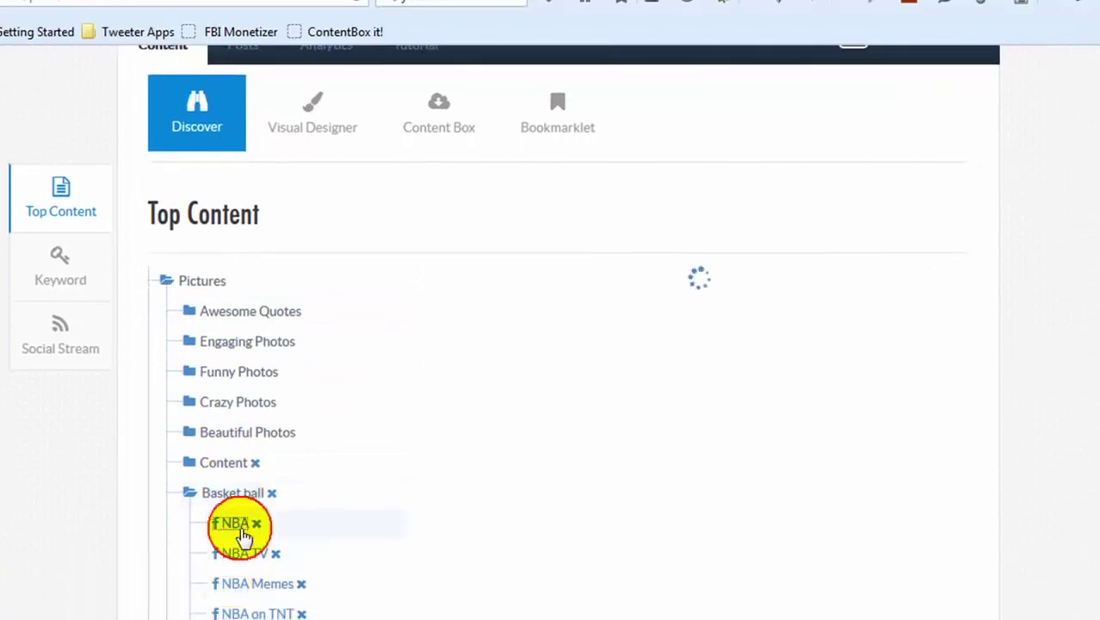
scroll(243, 535, "down", 2)
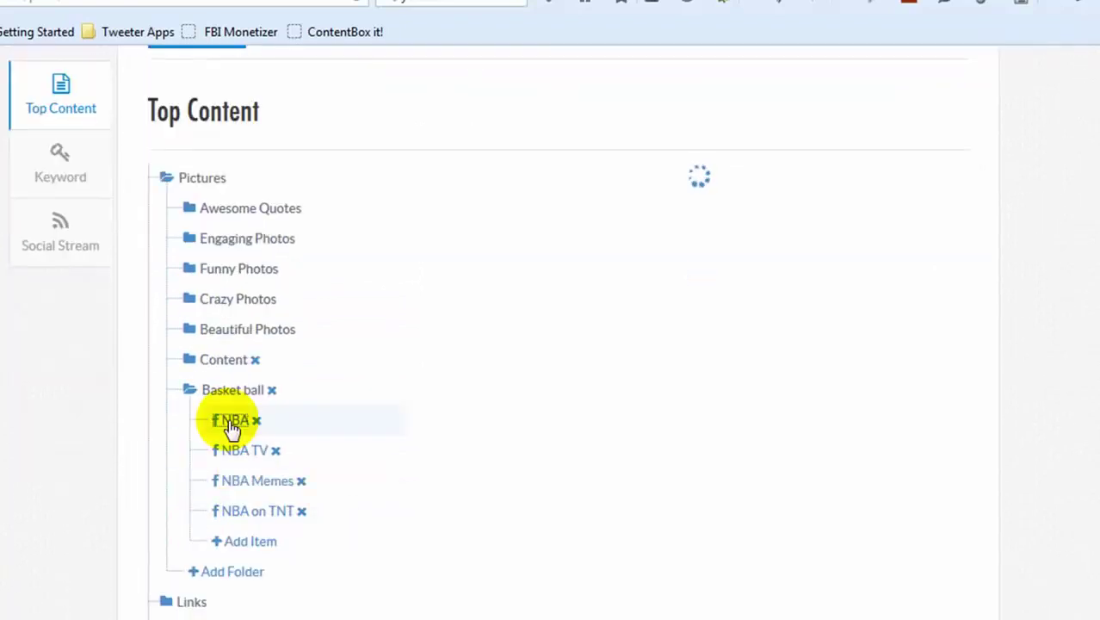
left_click(238, 457)
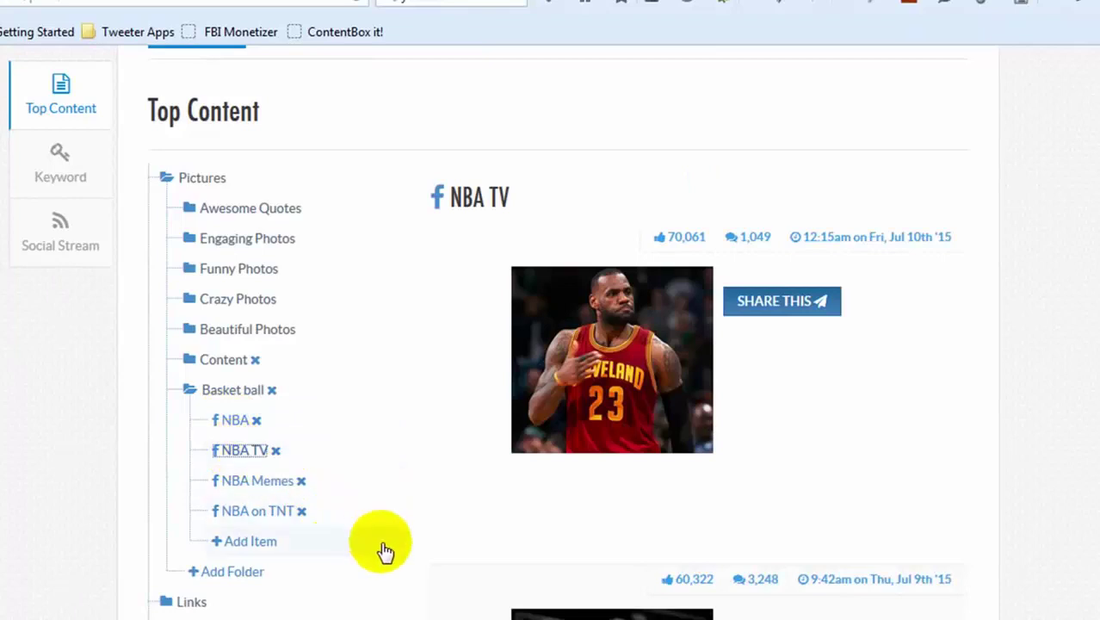
scroll(431, 570, "down", 4)
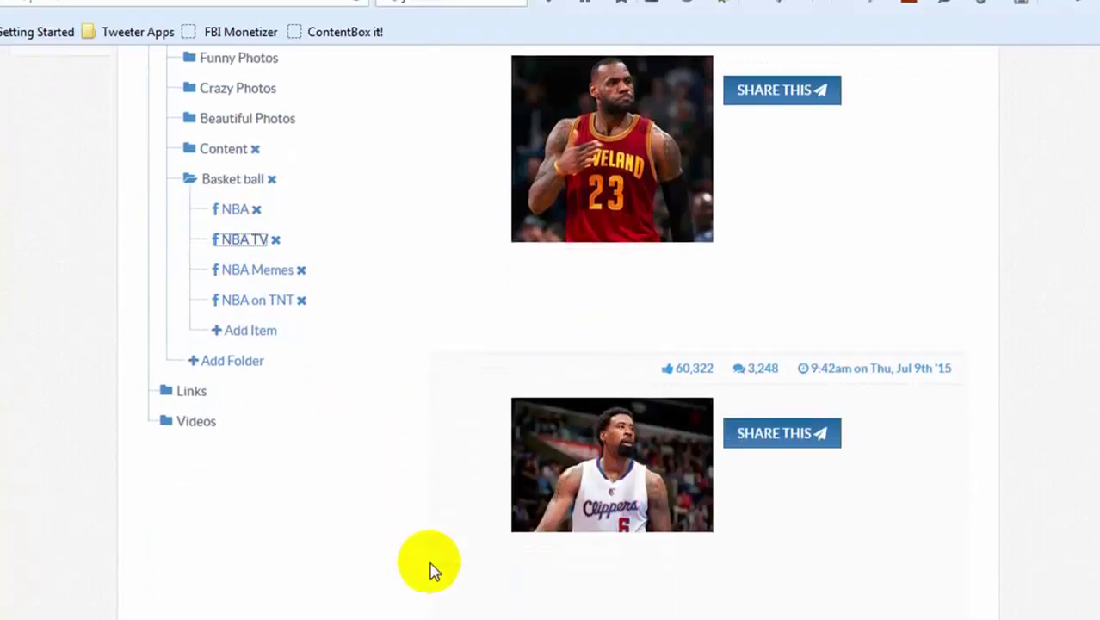
scroll(433, 571, "down", 2)
scroll(432, 570, "down", 1)
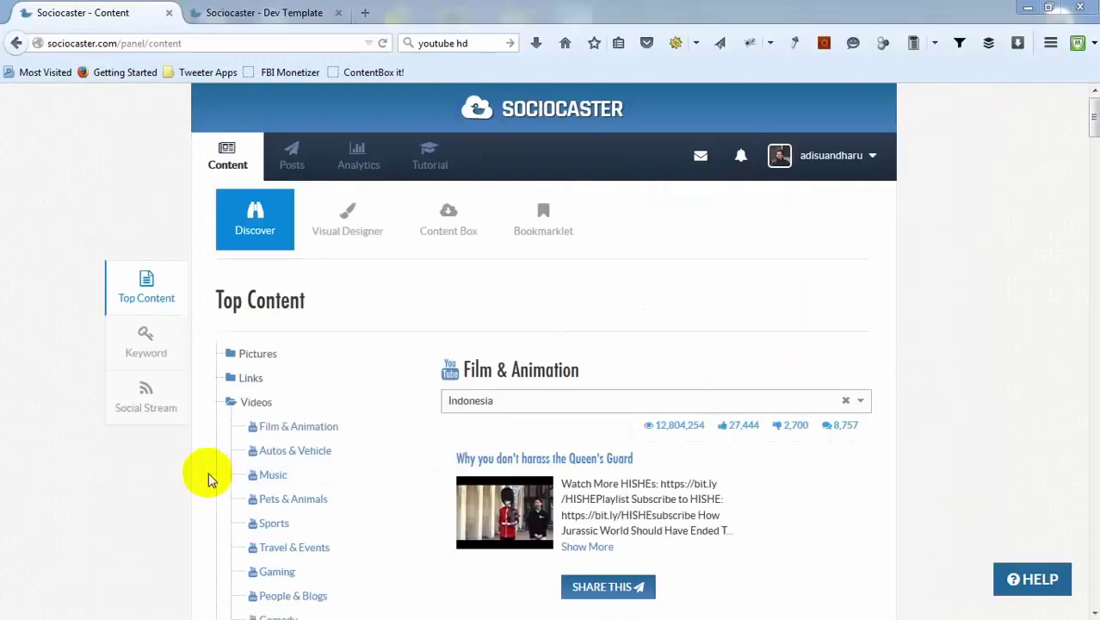
- Look through the Videos categories, viewing Film & Animation, Autos & Vehicle, Pets & Animals and Sports
scroll(202, 480, "down", 1)
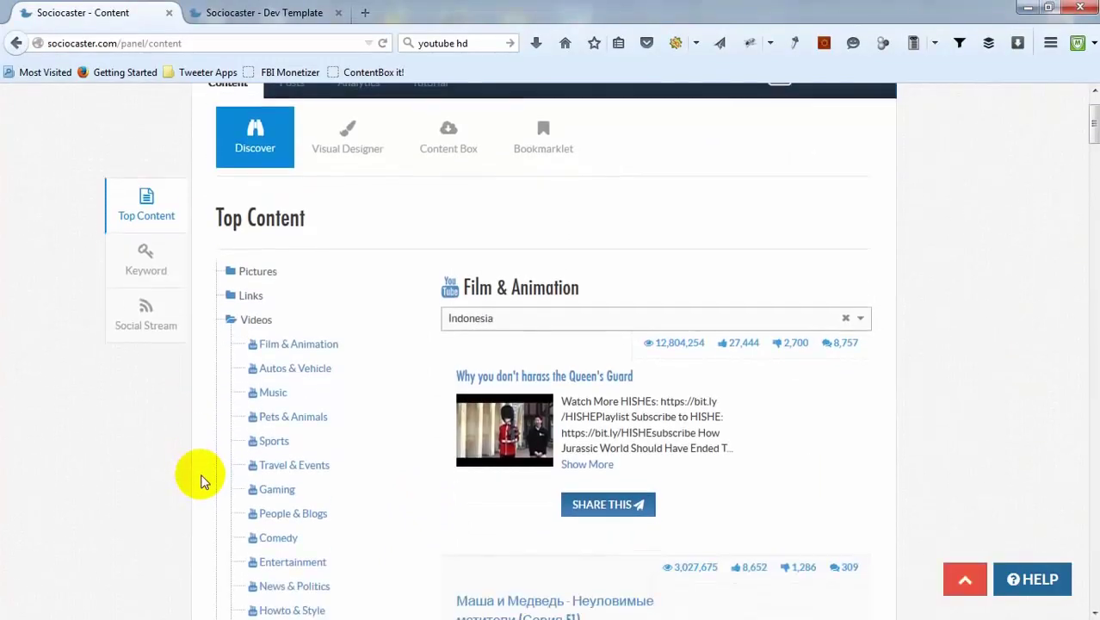
scroll(202, 480, "down", 2)
scroll(201, 480, "down", 1)
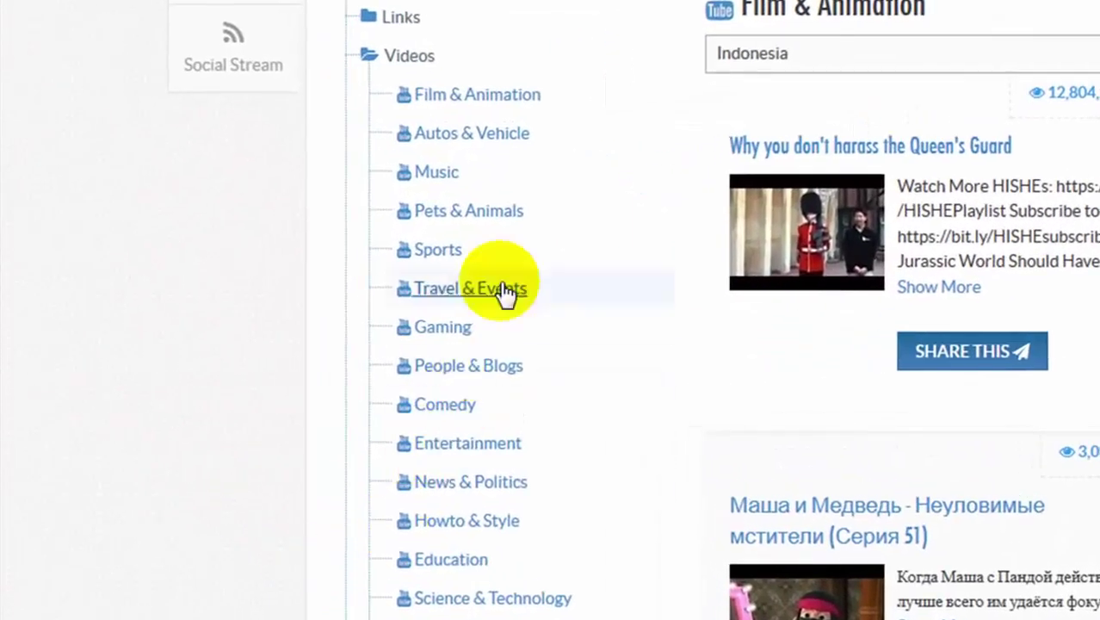
left_click(531, 103)
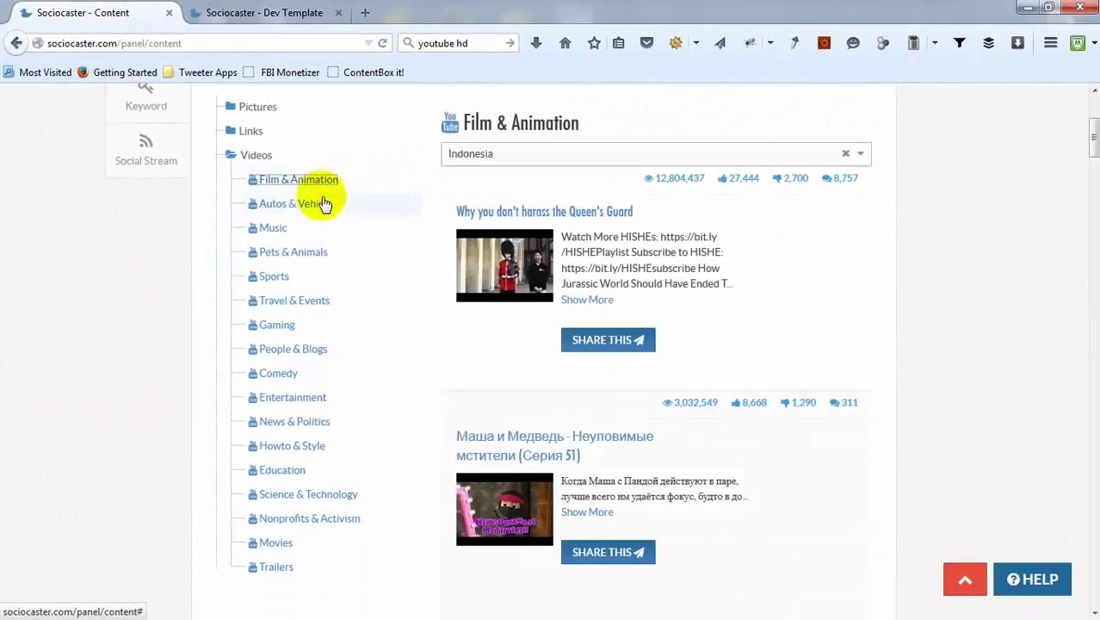
left_click(295, 204)
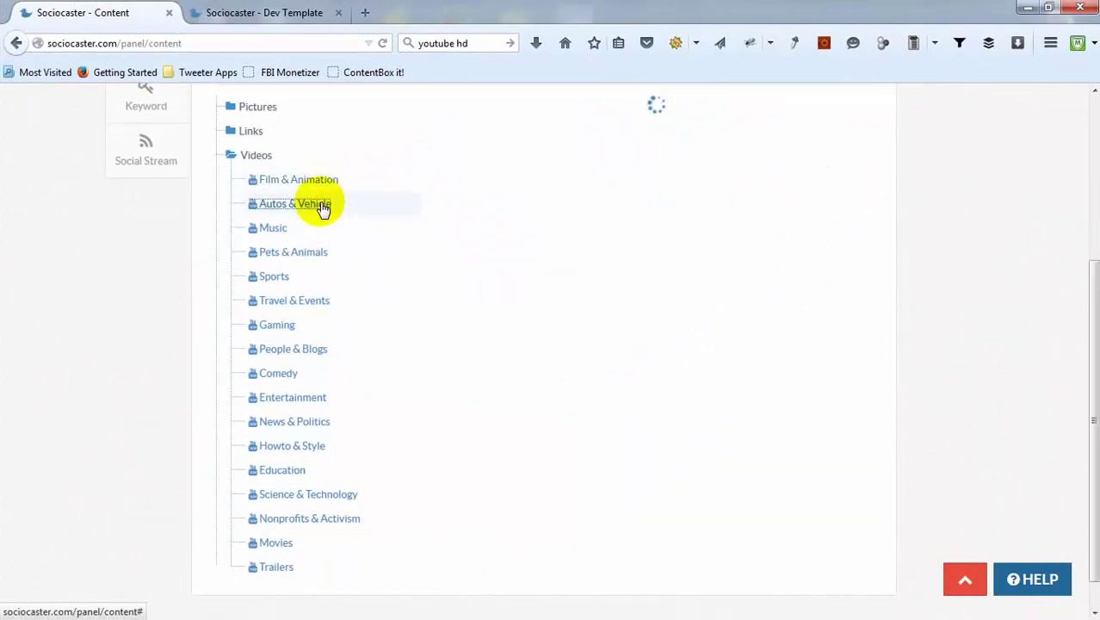
left_click(278, 256)
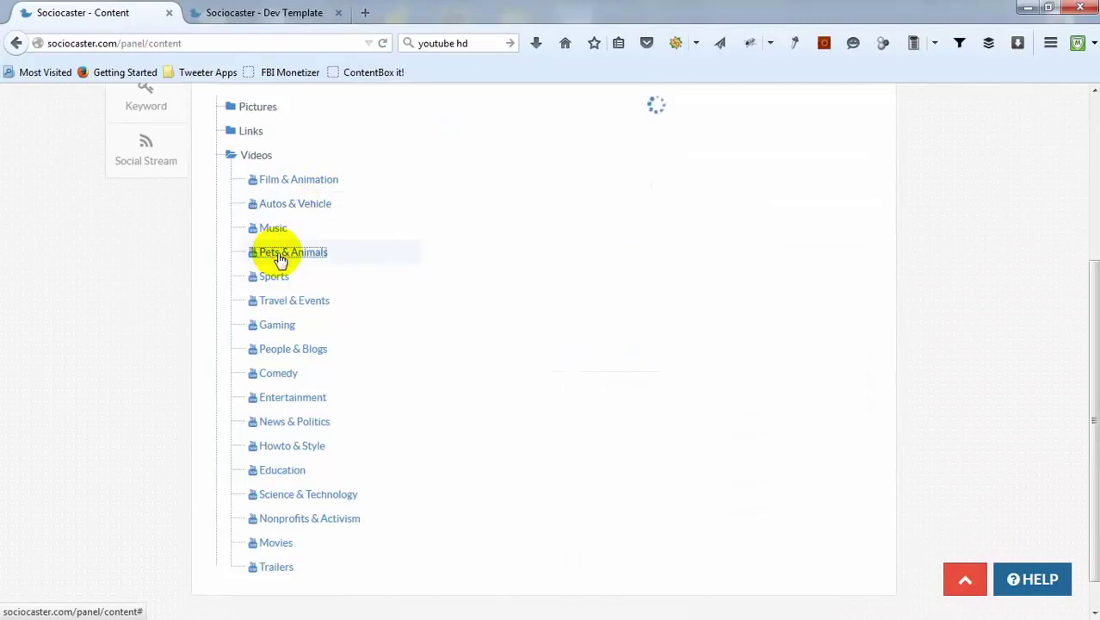
left_click(276, 279)
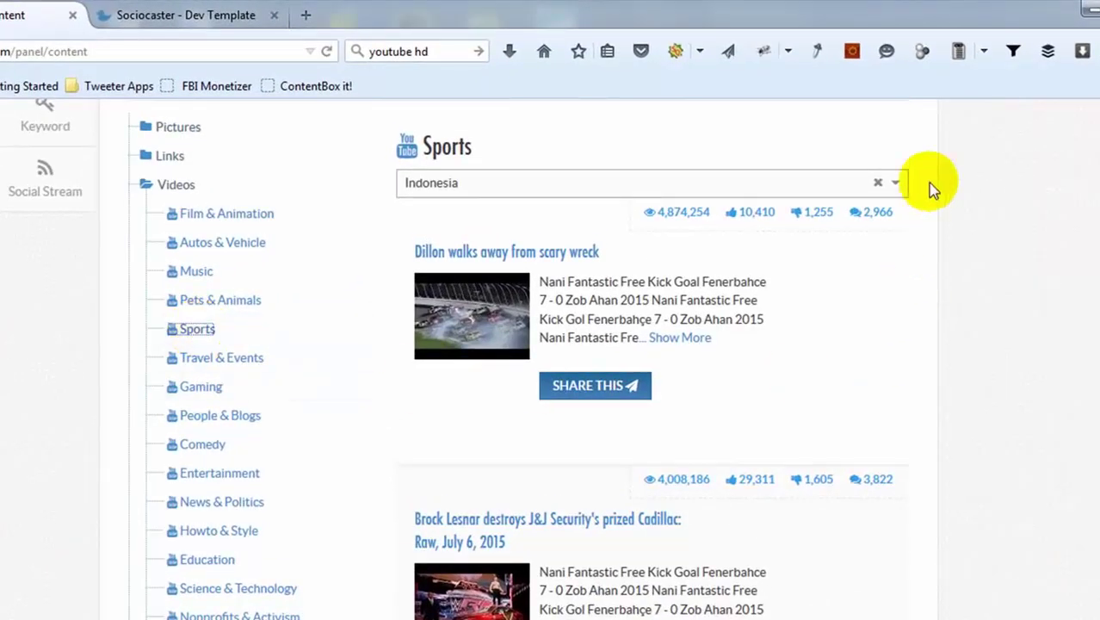
- Set the country for the Sports videos to United States of America
left_click(895, 184)
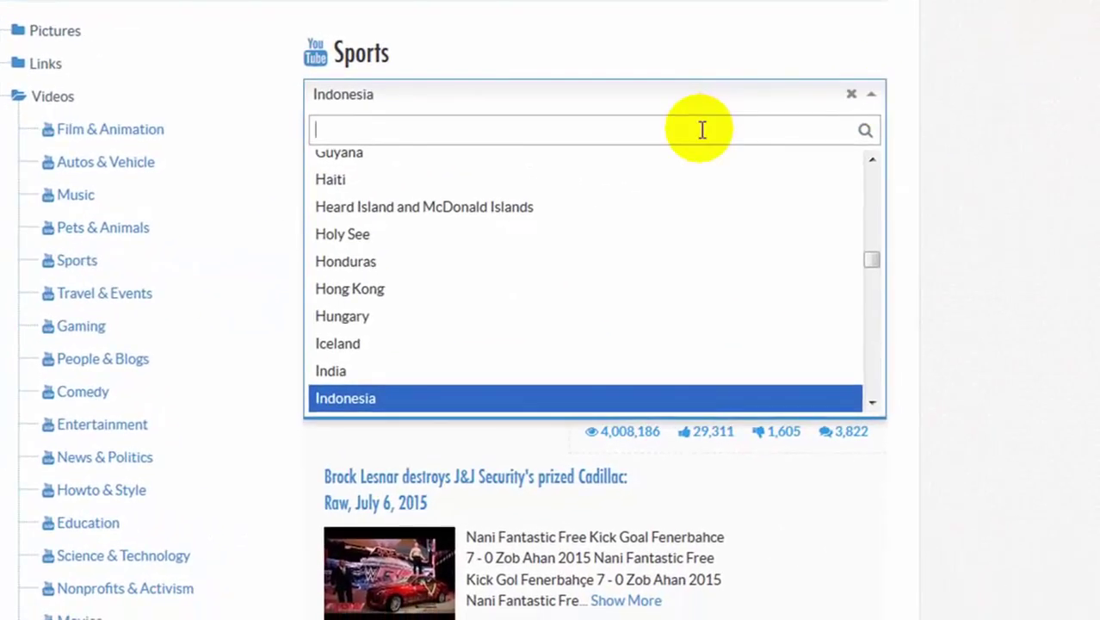
type("united sta")
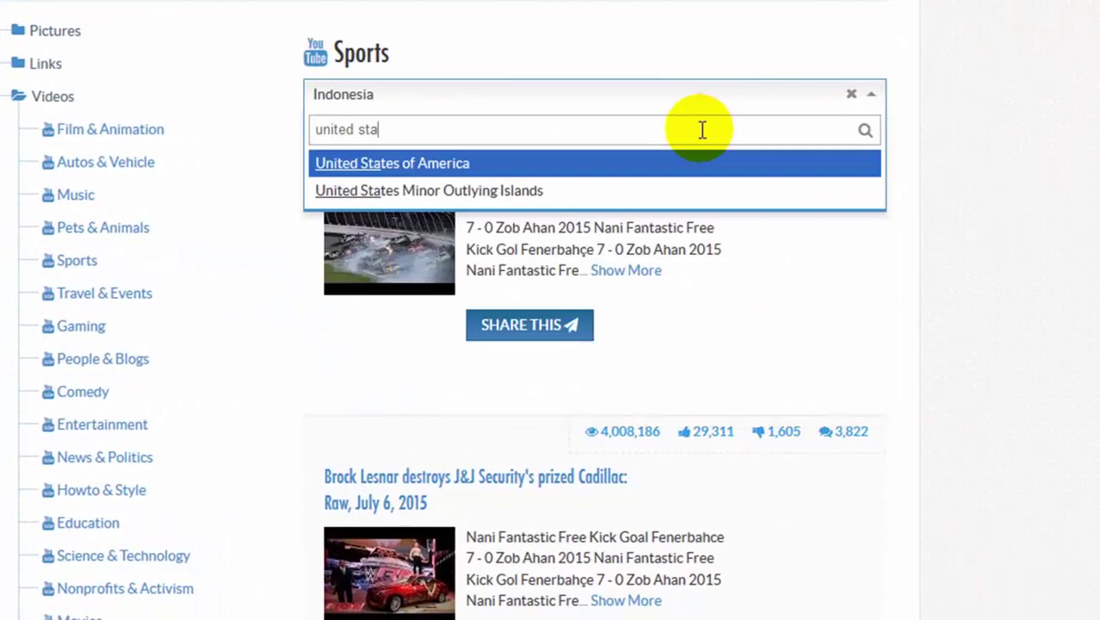
left_click(720, 168)
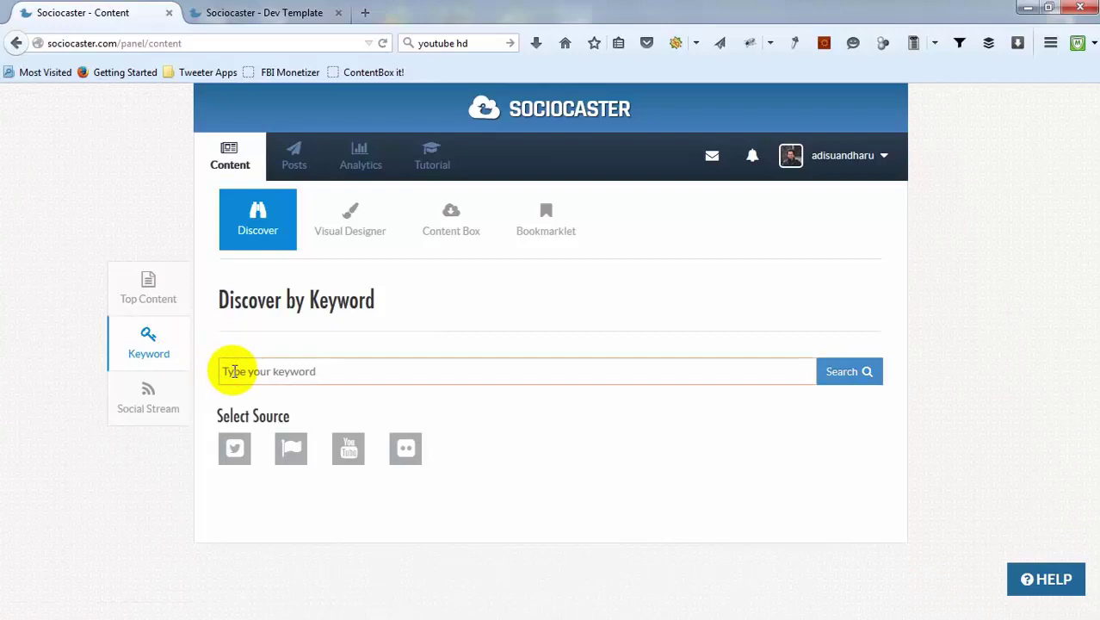
- Search for the keyword NBA with Twitter, Facebook Page, Youtube and Flickr selected as sources
left_click(233, 371)
type("NBA")
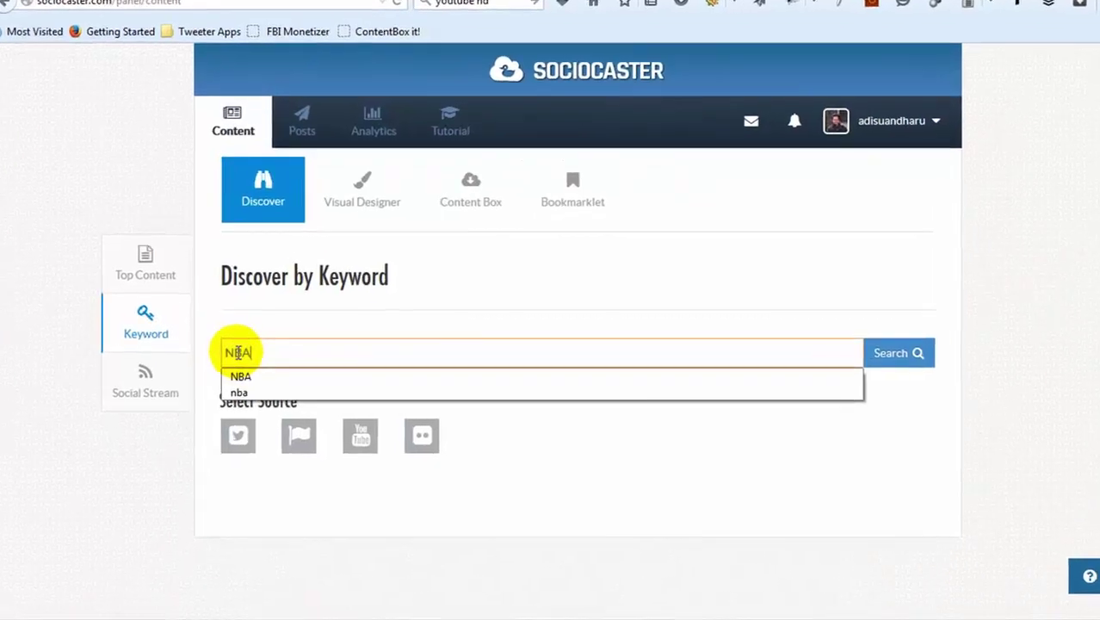
left_click(992, 364)
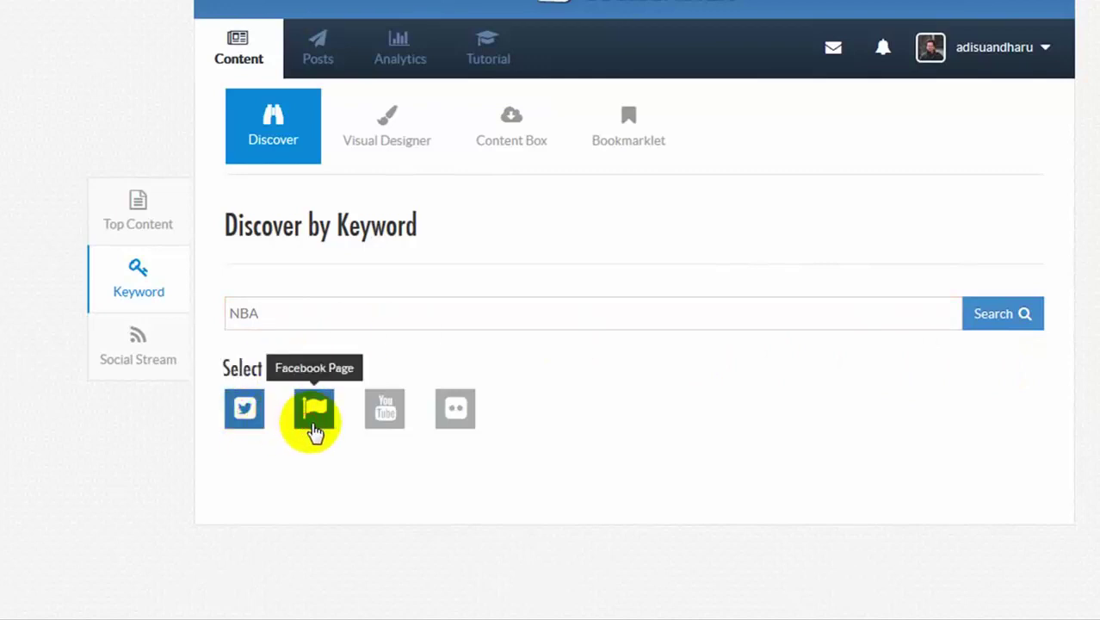
left_click(385, 410)
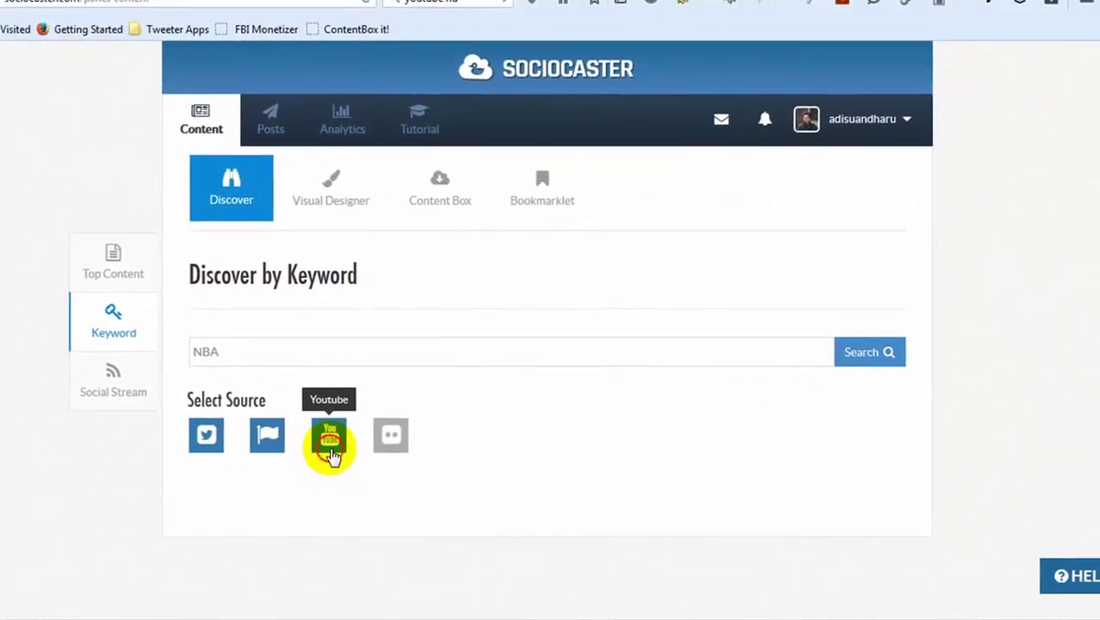
left_click(391, 444)
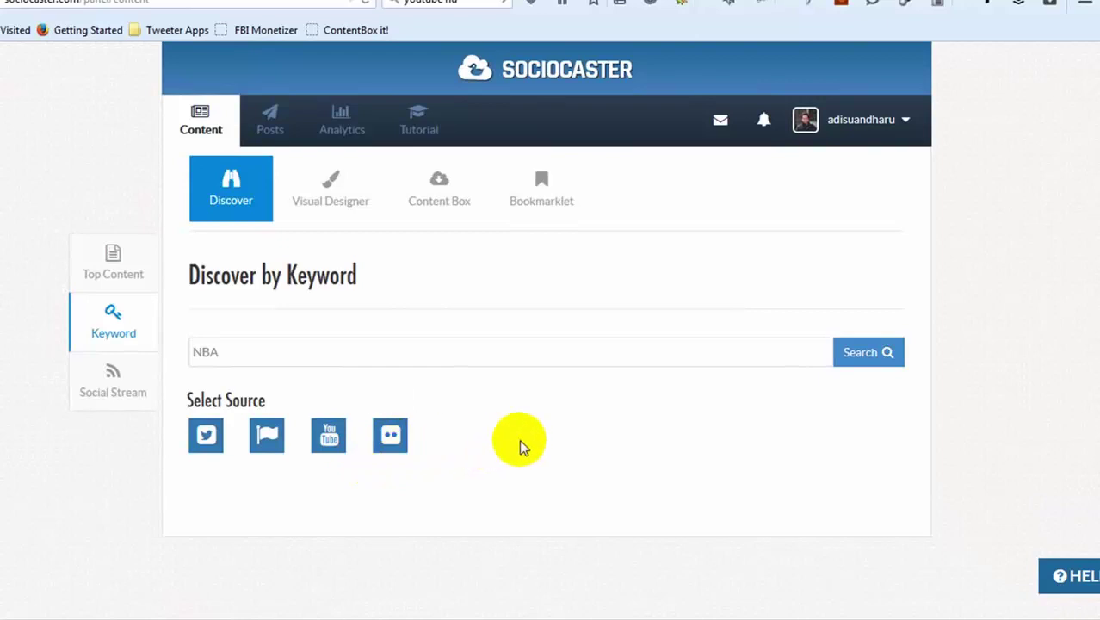
left_click(864, 358)
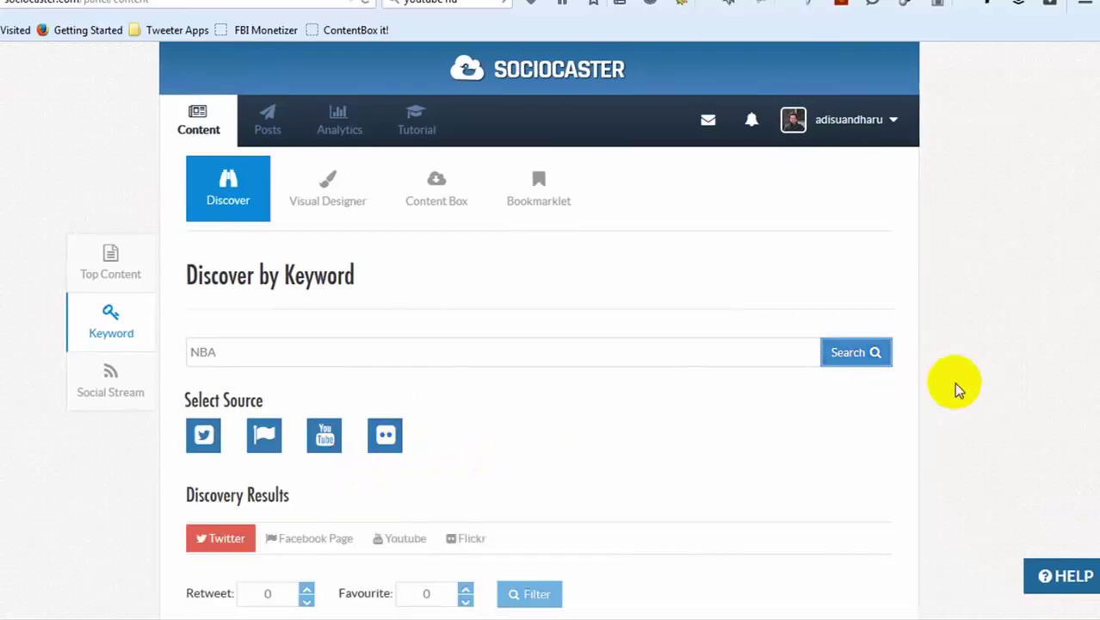
- Look through the Twitter, Facebook Page, Youtube and Flickr discovery results and open sharing for the first Flickr photo
scroll(955, 413, "down", 5)
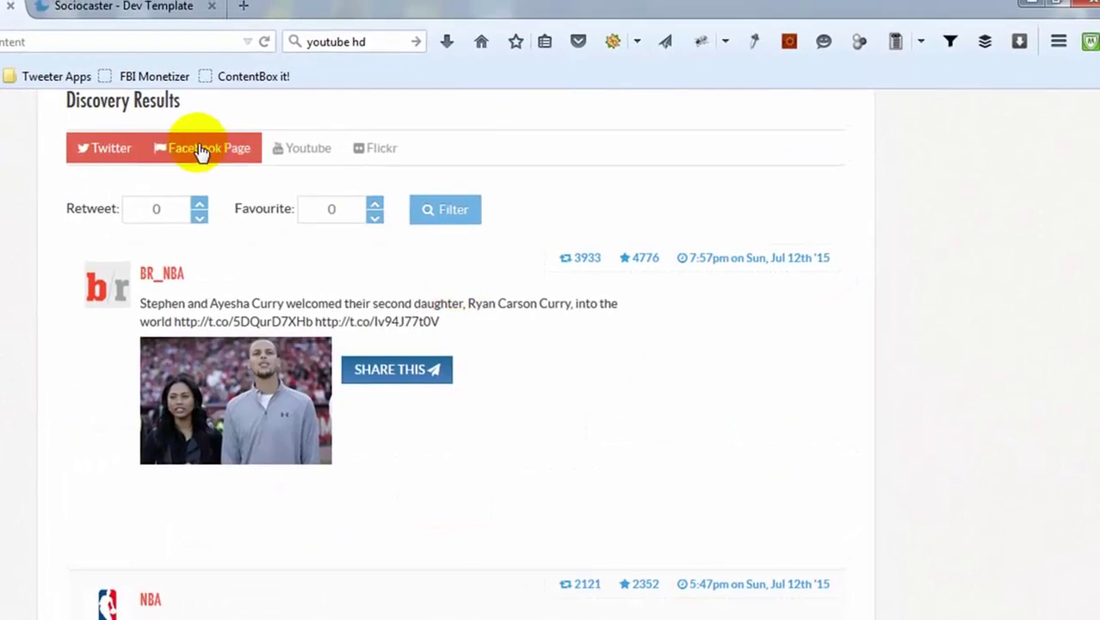
left_click(200, 151)
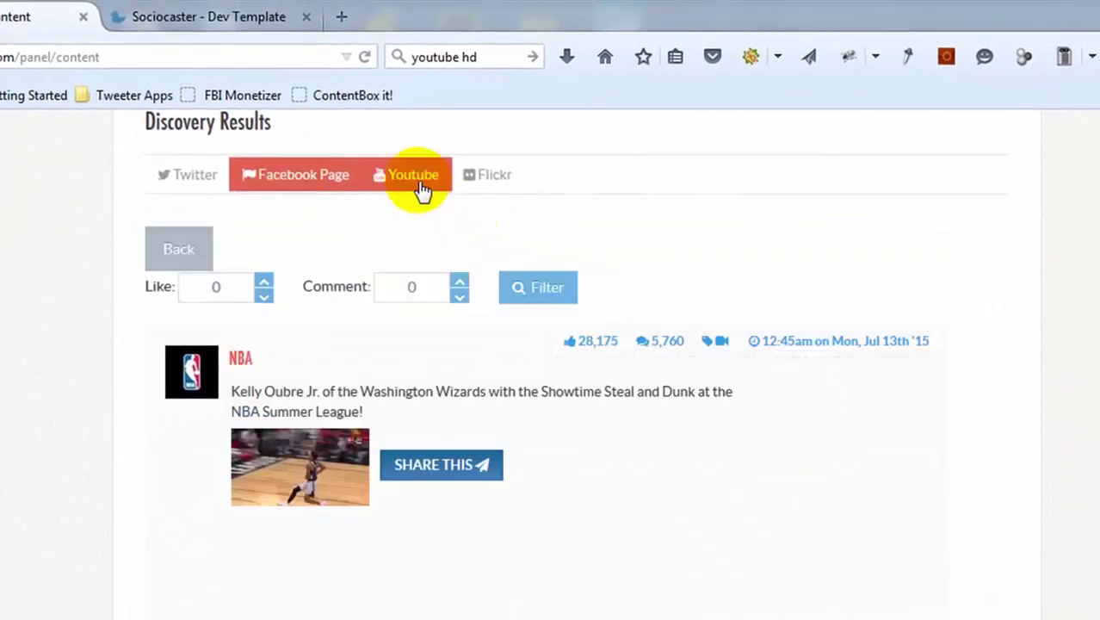
left_click(418, 179)
left_click(487, 184)
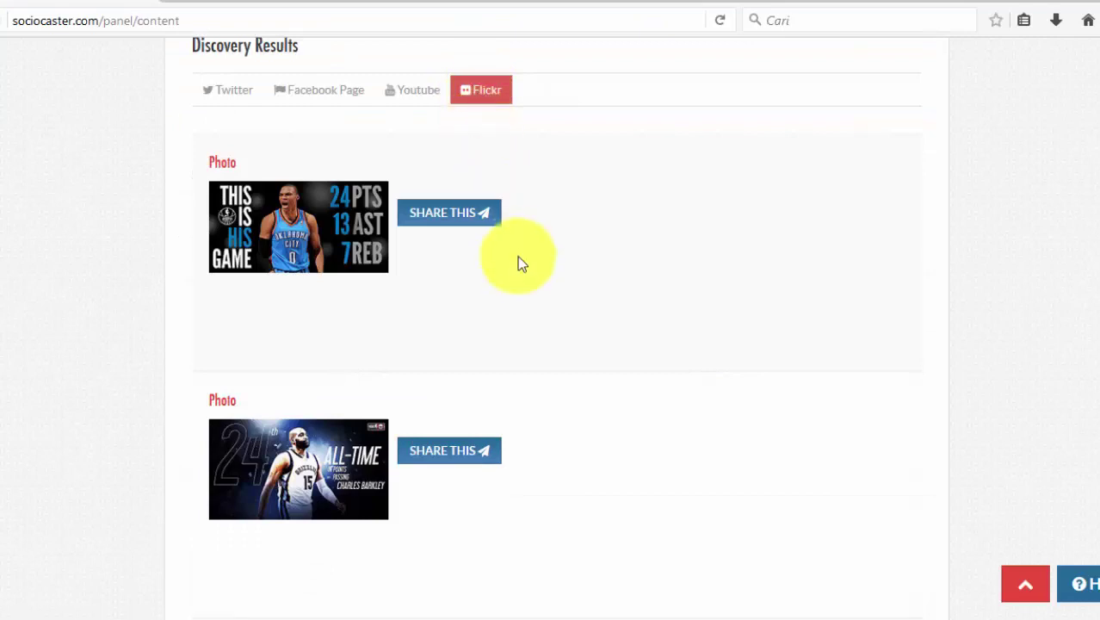
left_click(448, 223)
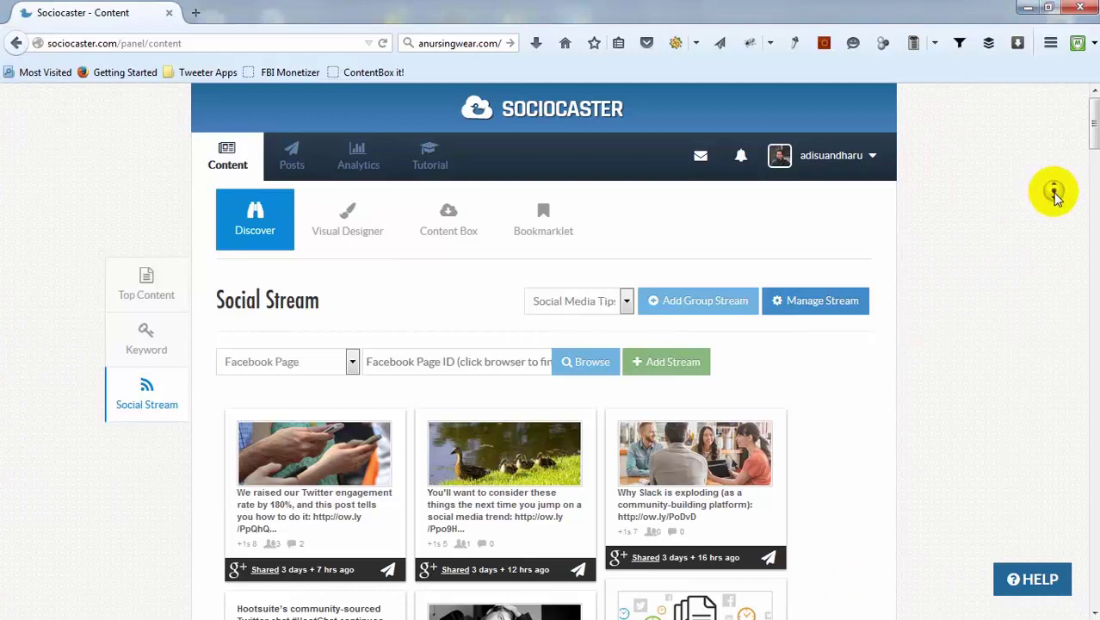
- Browse the posts collected in the Social Media Tips group of the Social Stream
scroll(1054, 191, "down", 1)
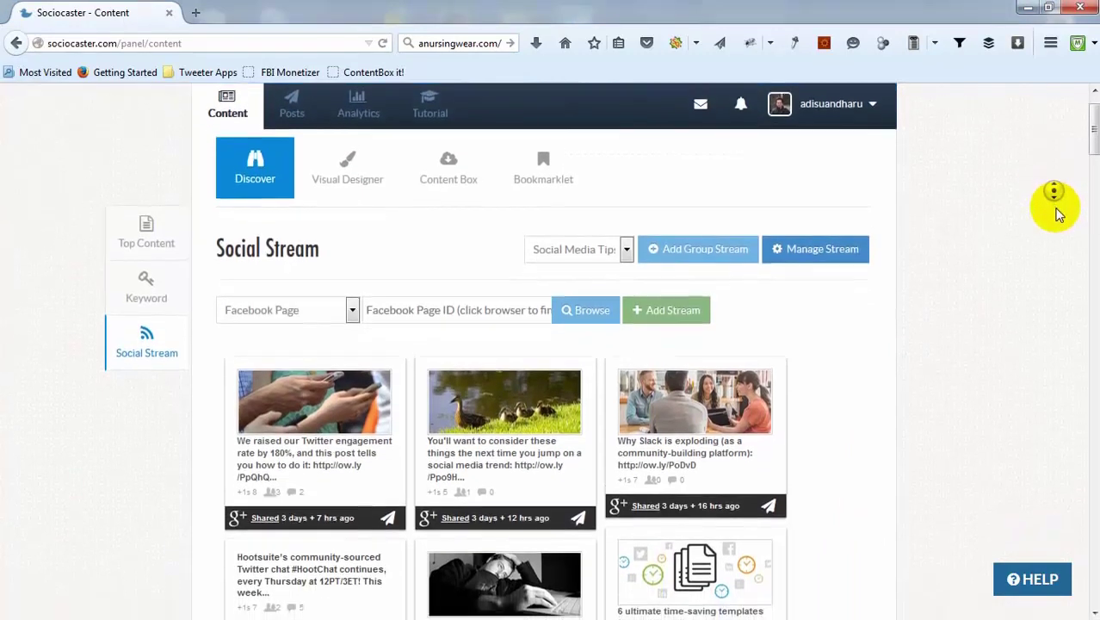
scroll(1054, 191, "down", 2)
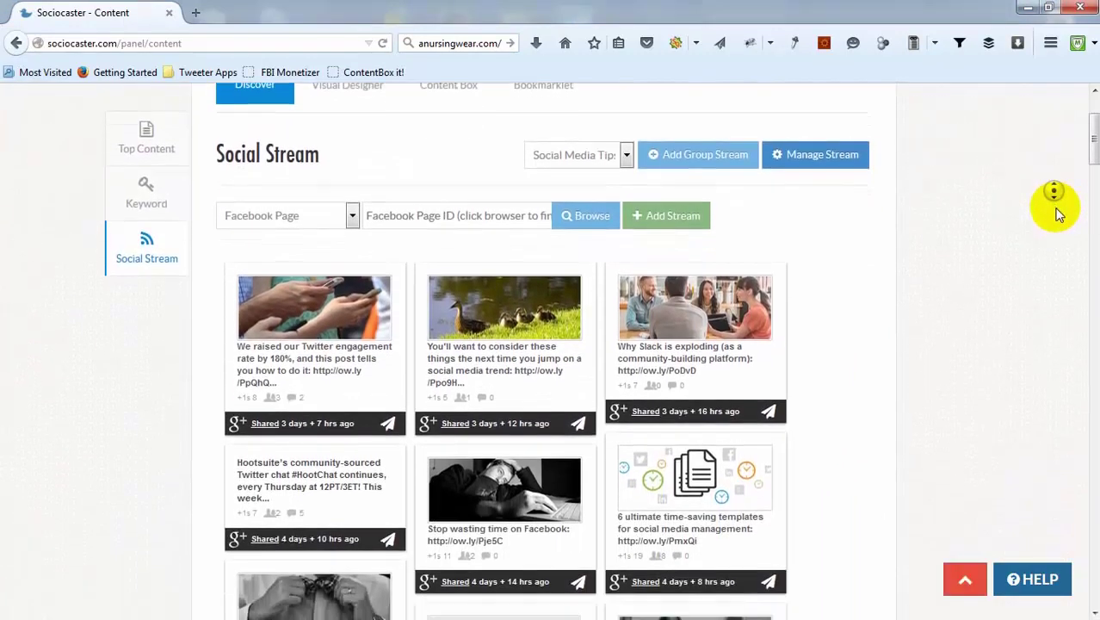
scroll(1054, 191, "down", 2)
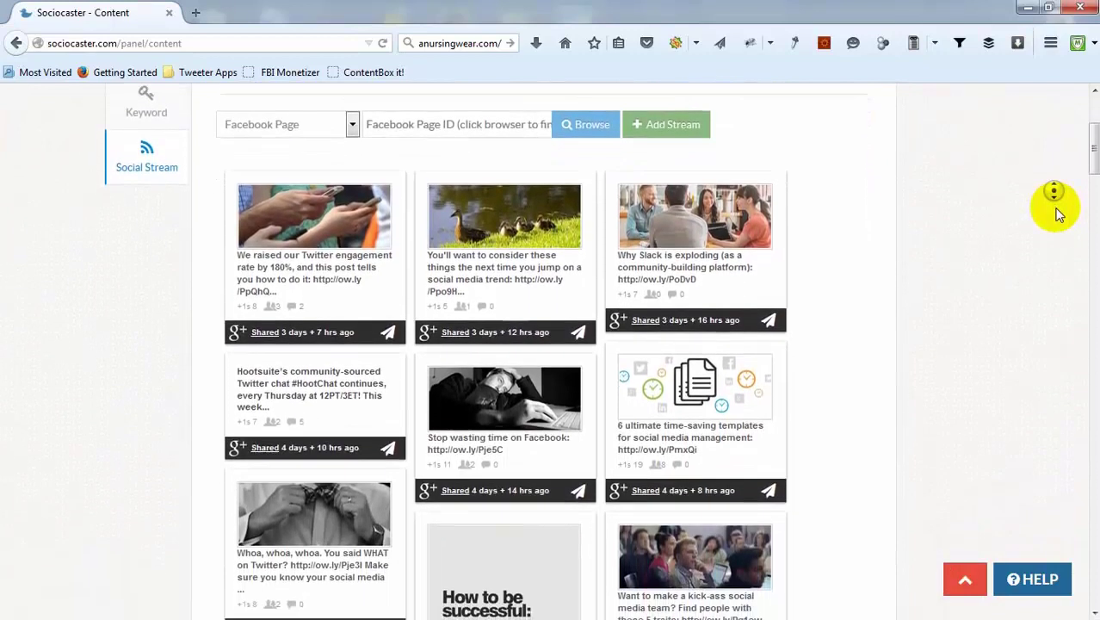
scroll(1054, 191, "down", 2)
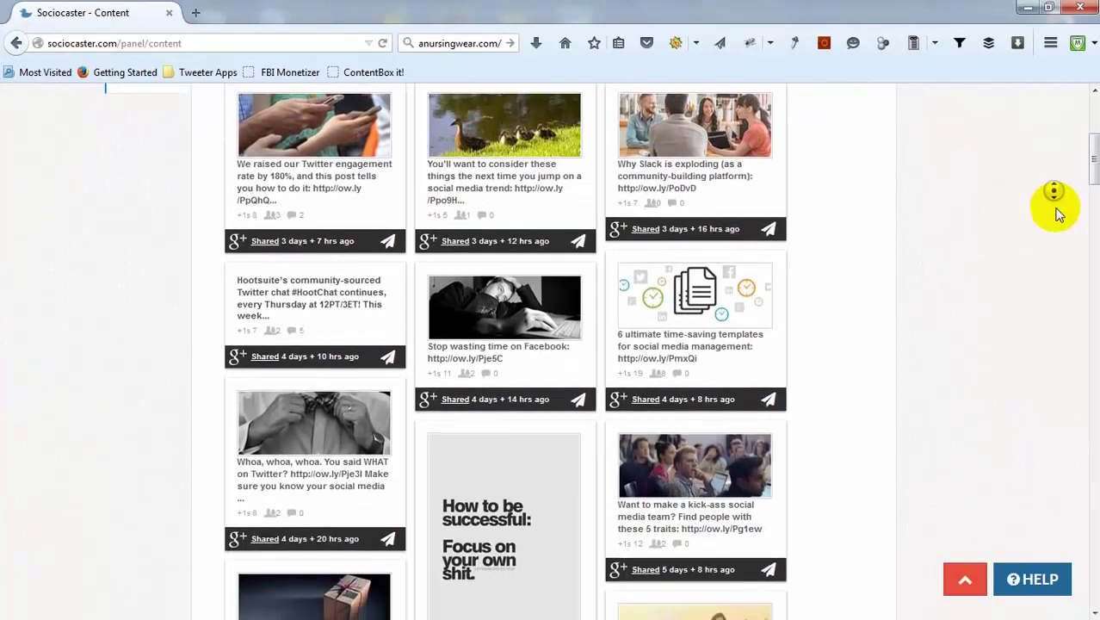
scroll(1059, 216, "down", 2)
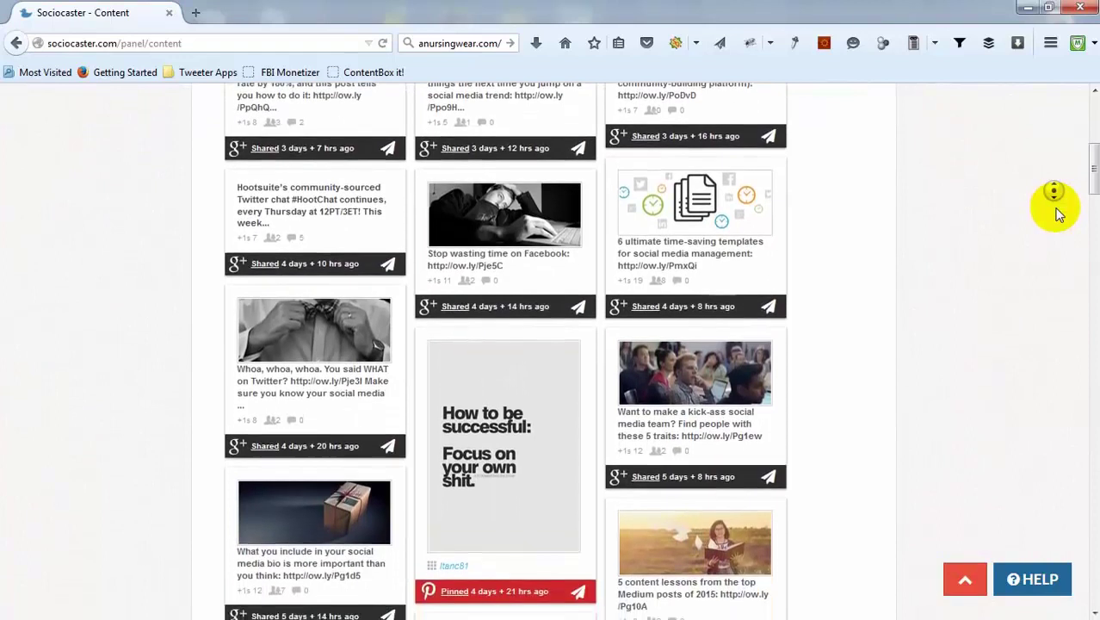
scroll(1059, 215, "down", 2)
key("Home")
- Create a new group stream named Social Media
left_click(675, 315)
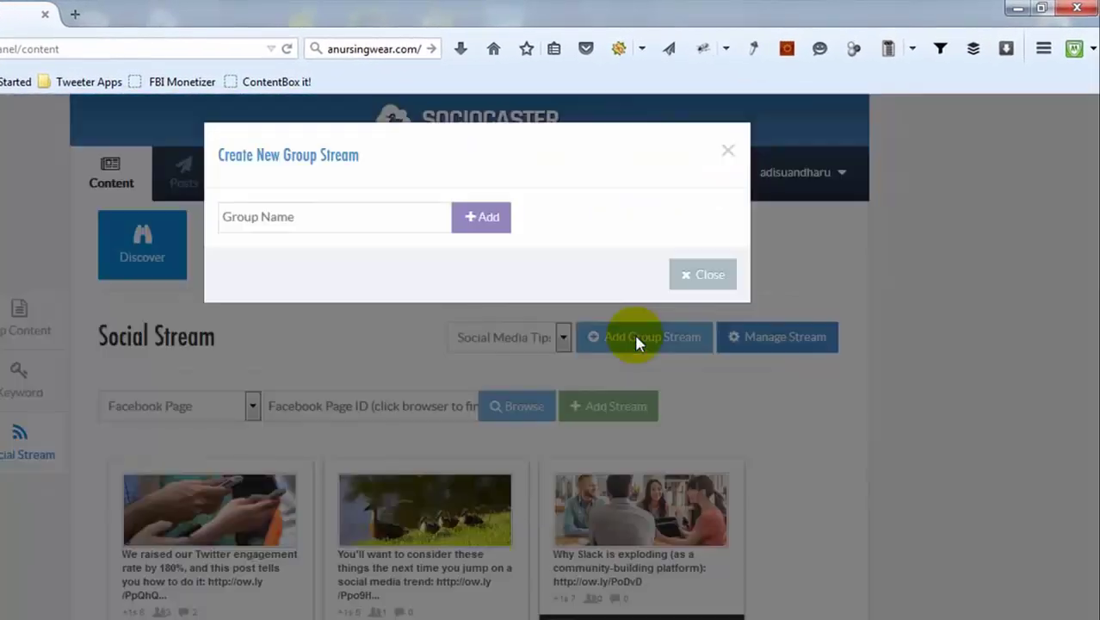
left_click(305, 221)
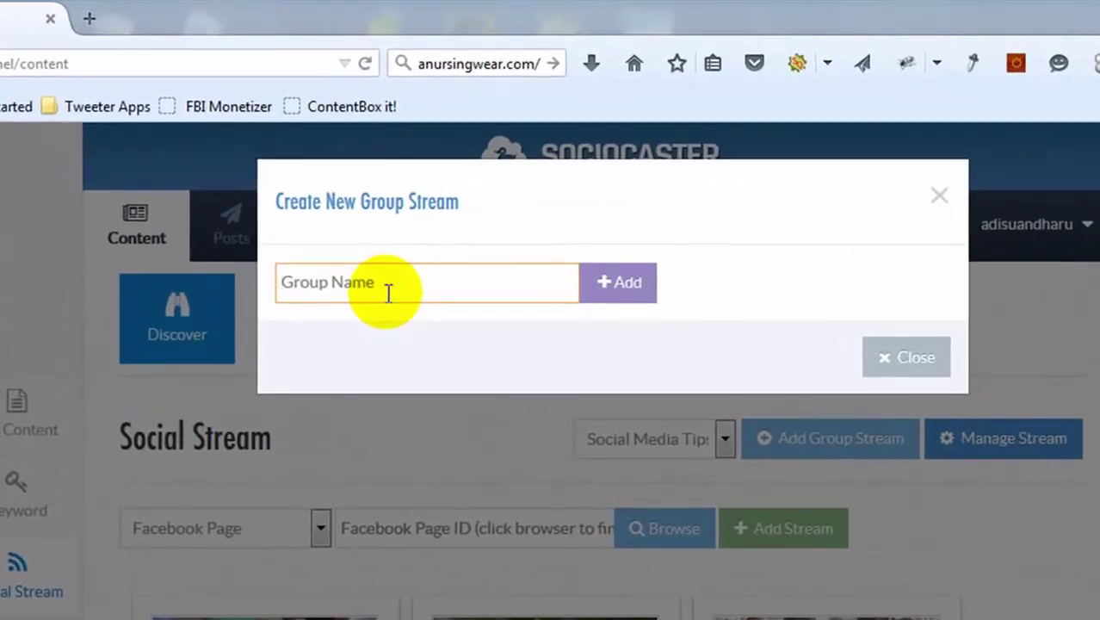
type("Social Media")
left_click(631, 292)
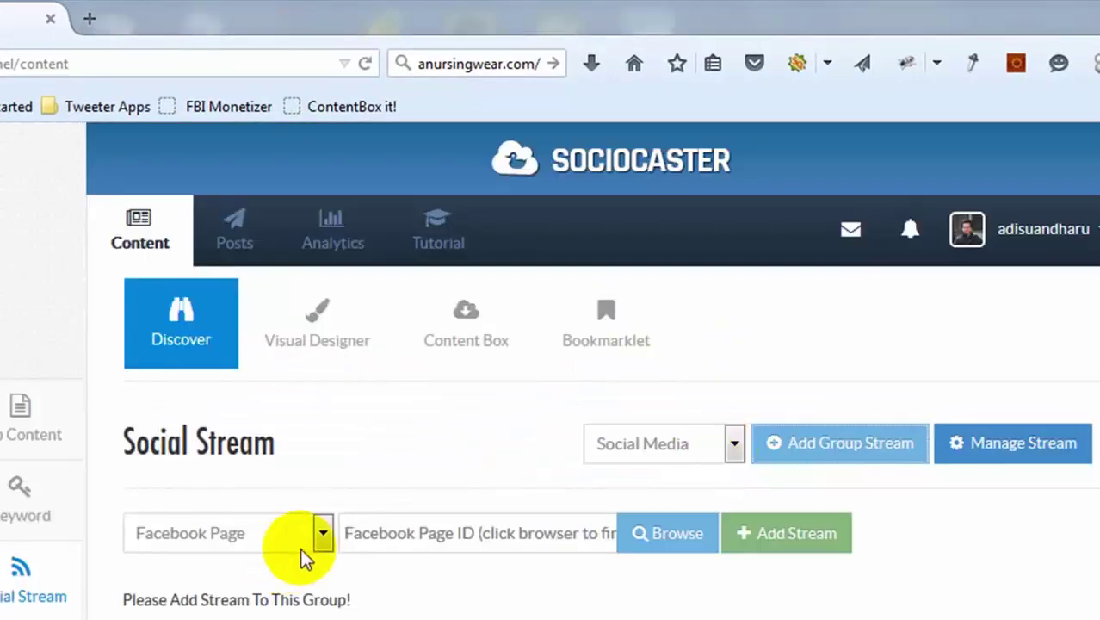
- Add a Twitter stream for the username postplanner to the Social Media group
left_click(323, 538)
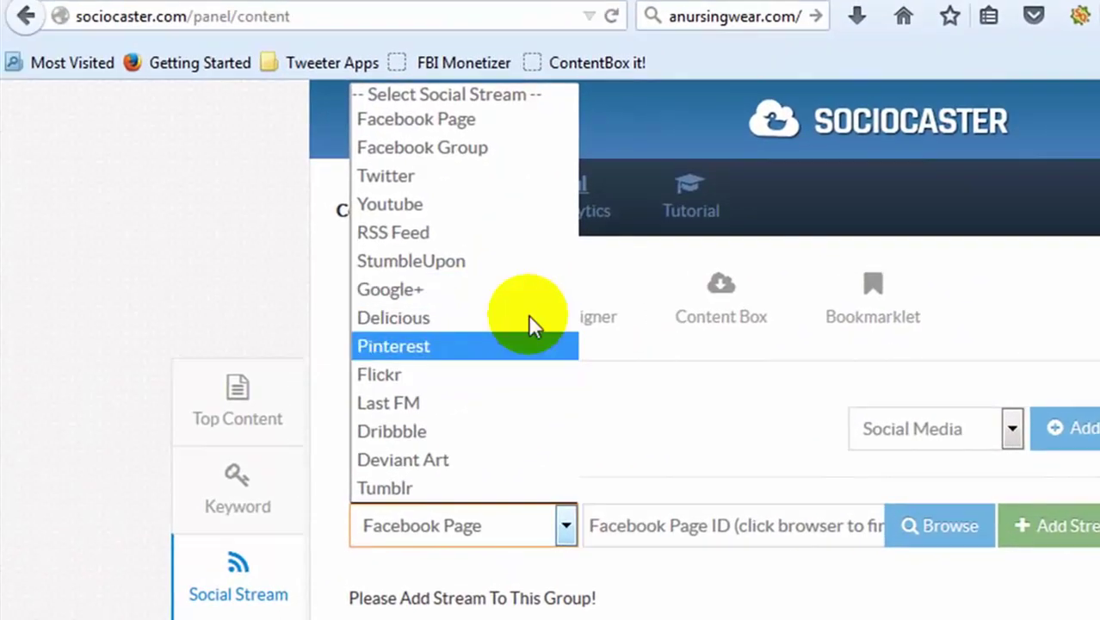
left_click(482, 176)
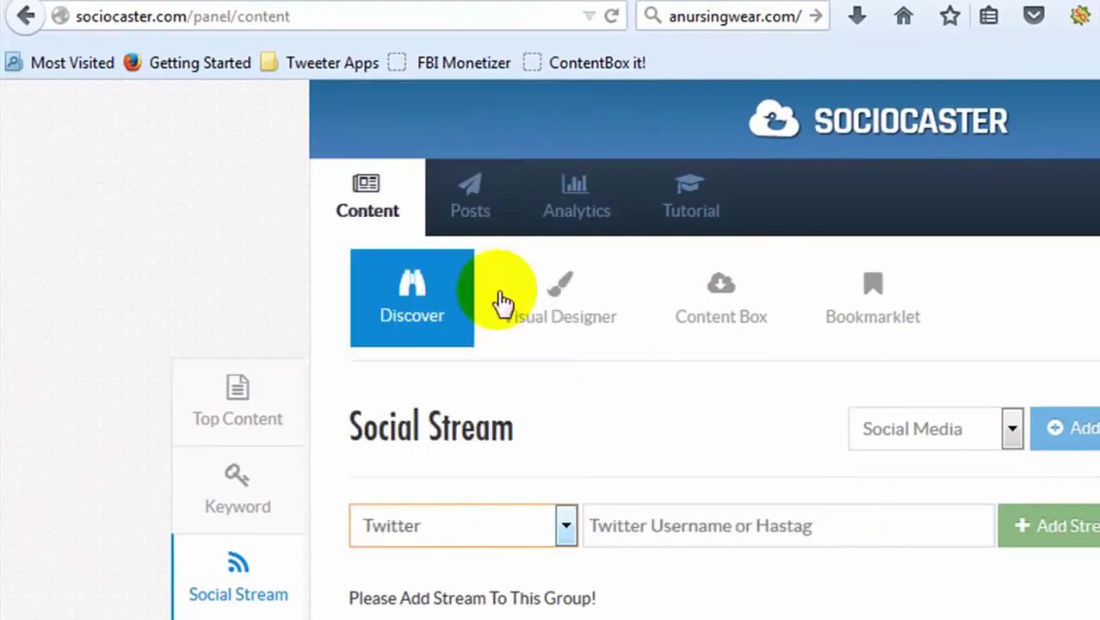
left_click(640, 530)
type("postplanner")
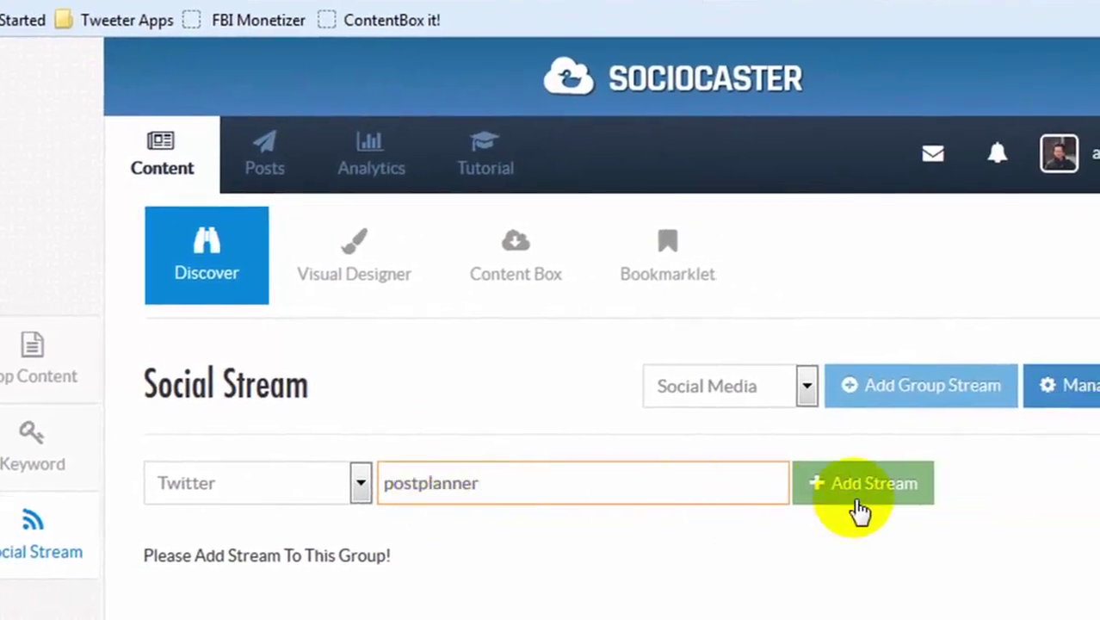
left_click(865, 484)
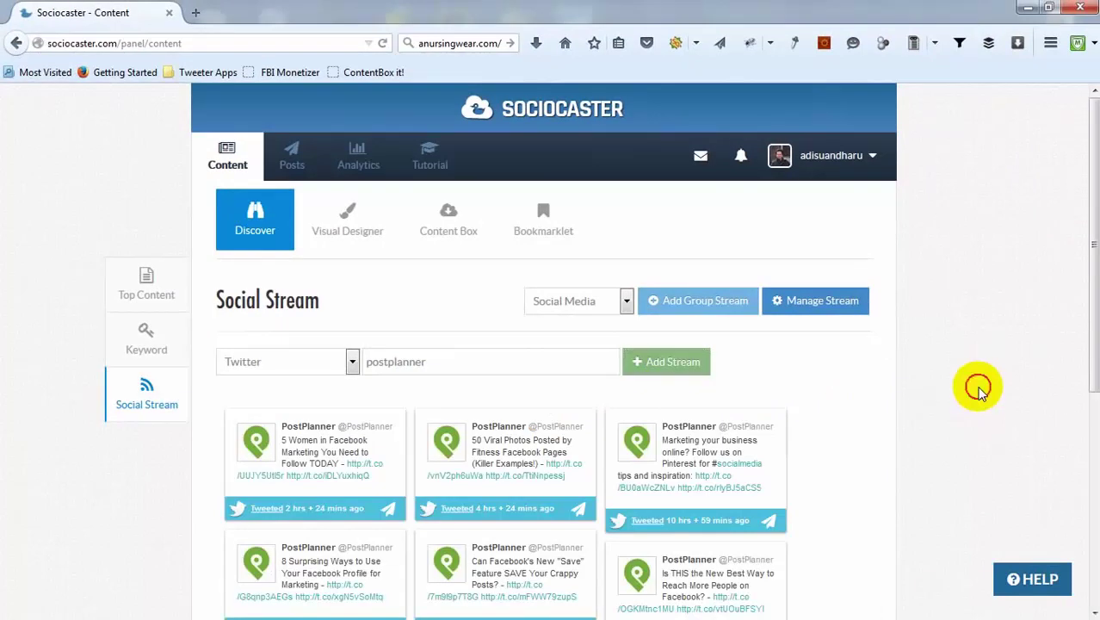
scroll(976, 388, "down", 3)
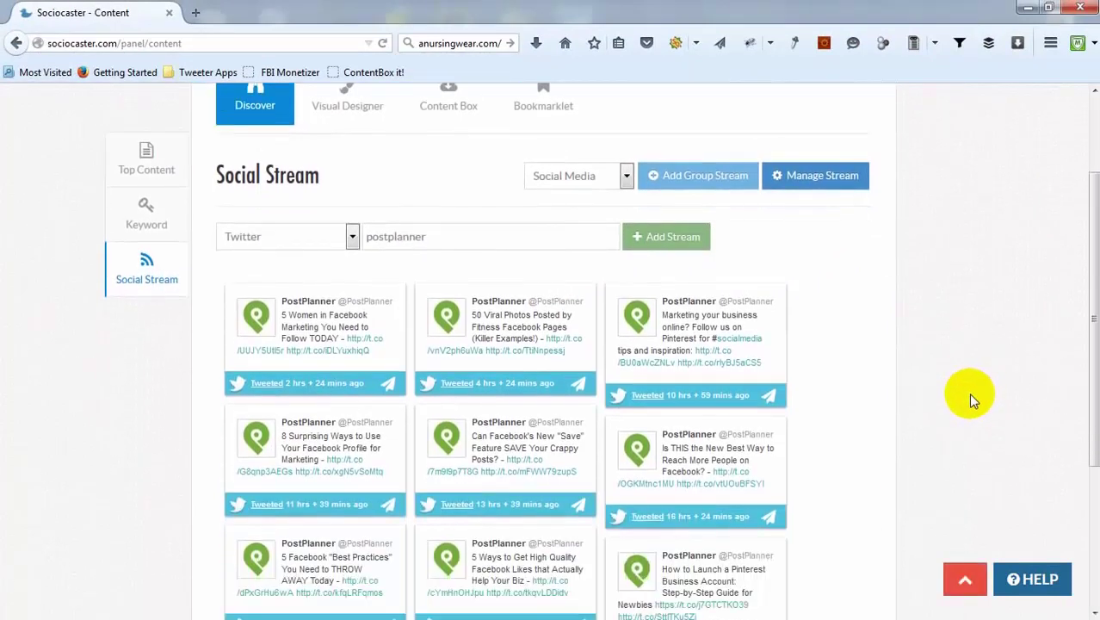
scroll(968, 405, "down", 1)
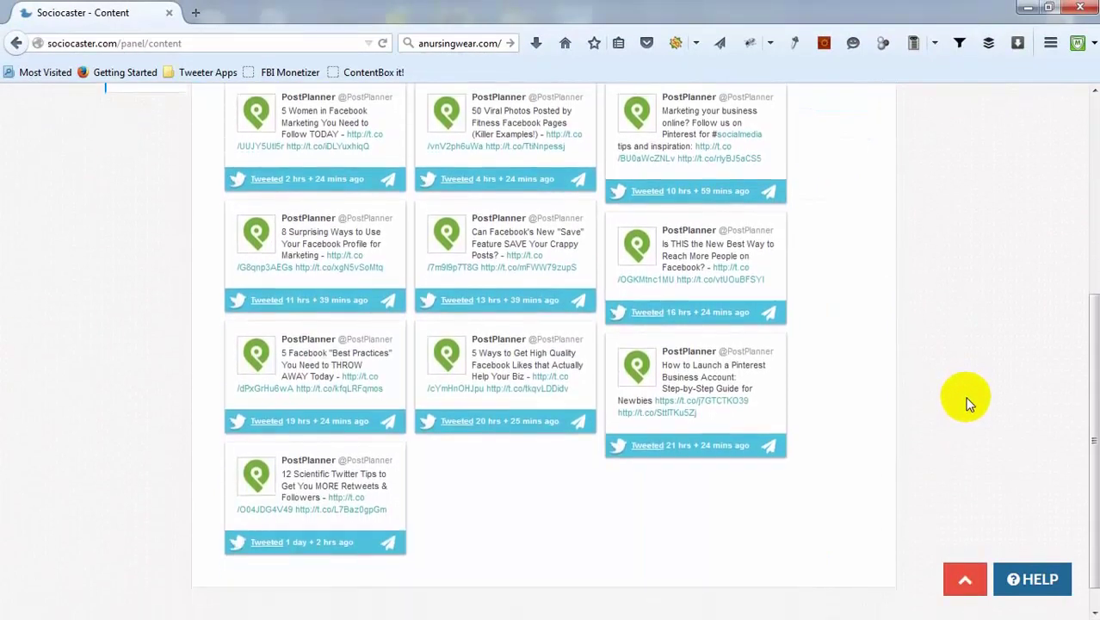
scroll(969, 405, "up", 1)
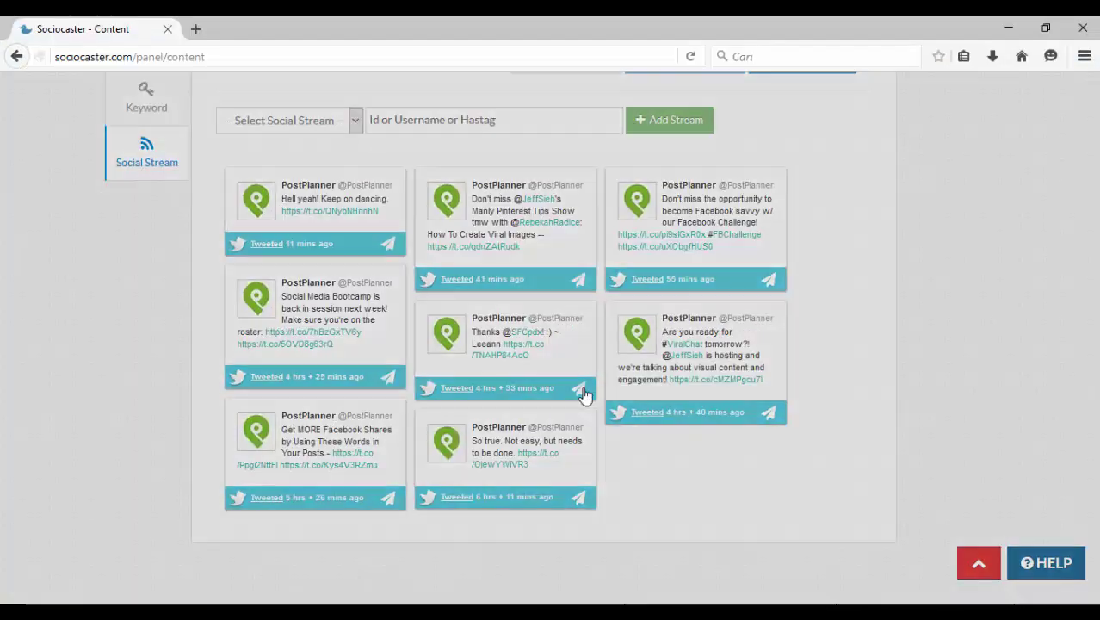
left_click(580, 390)
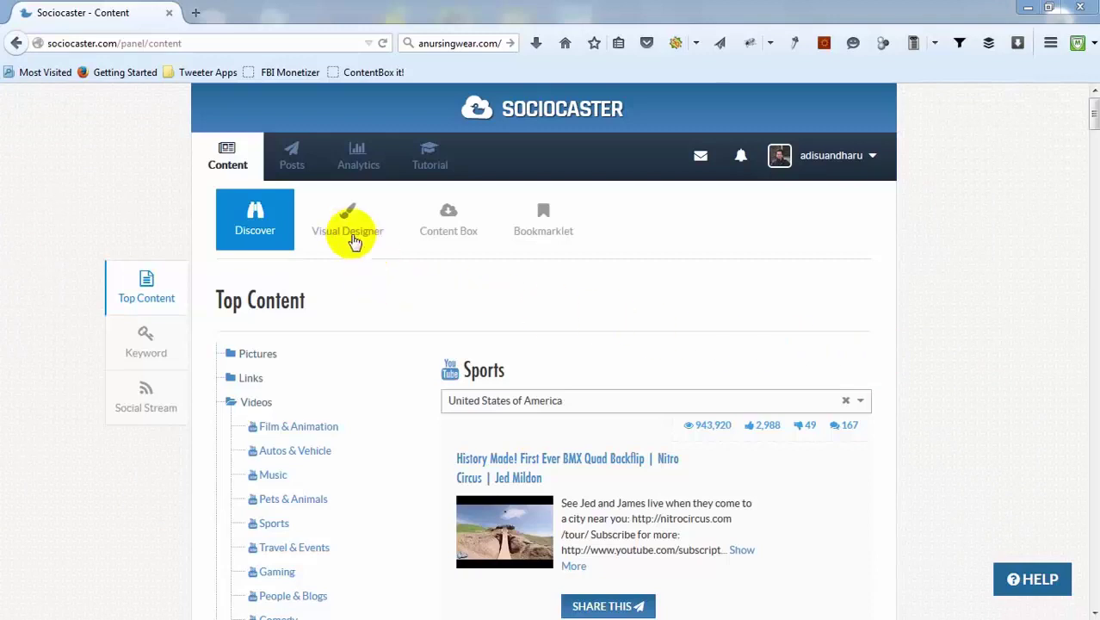
- Browse the Visual Designer templates and open the Socio Cafe template for editing
left_click(347, 226)
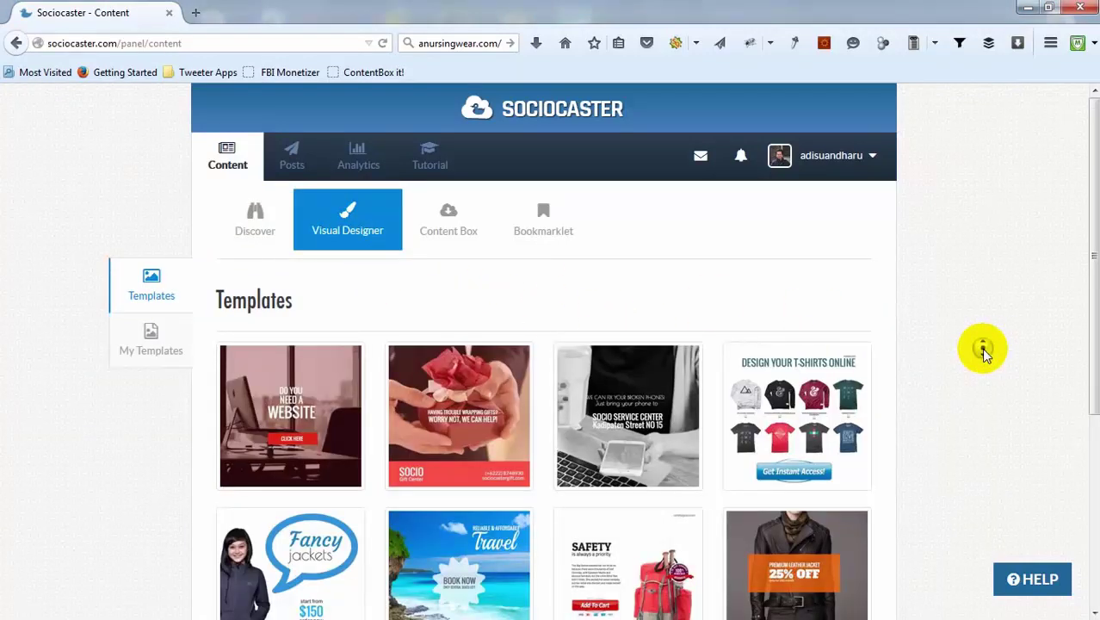
scroll(983, 353, "down", 2)
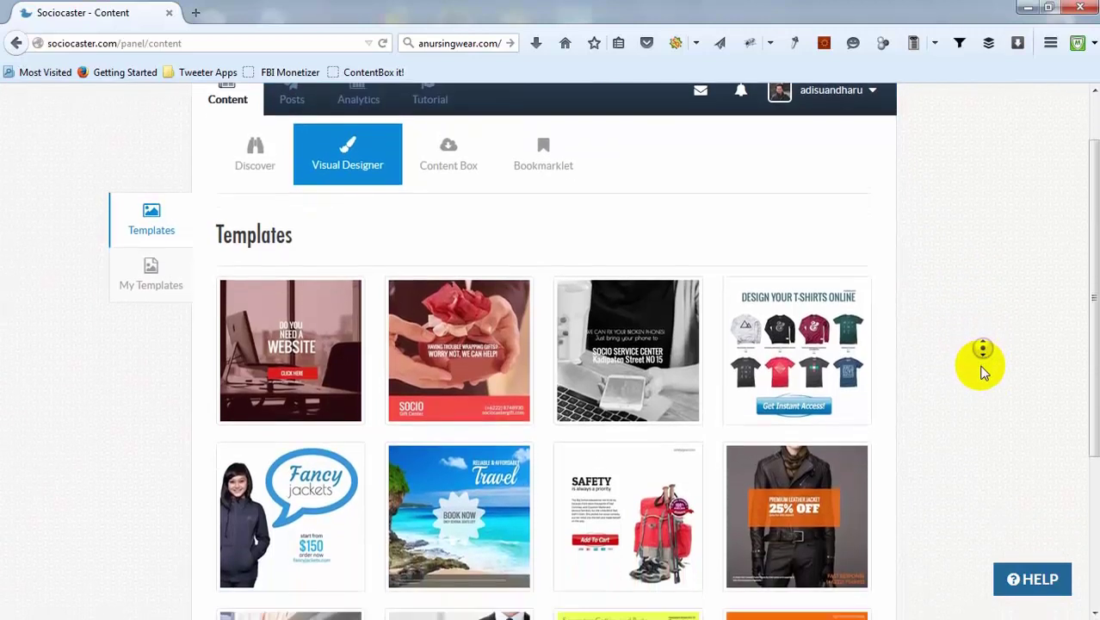
scroll(983, 371, "down", 3)
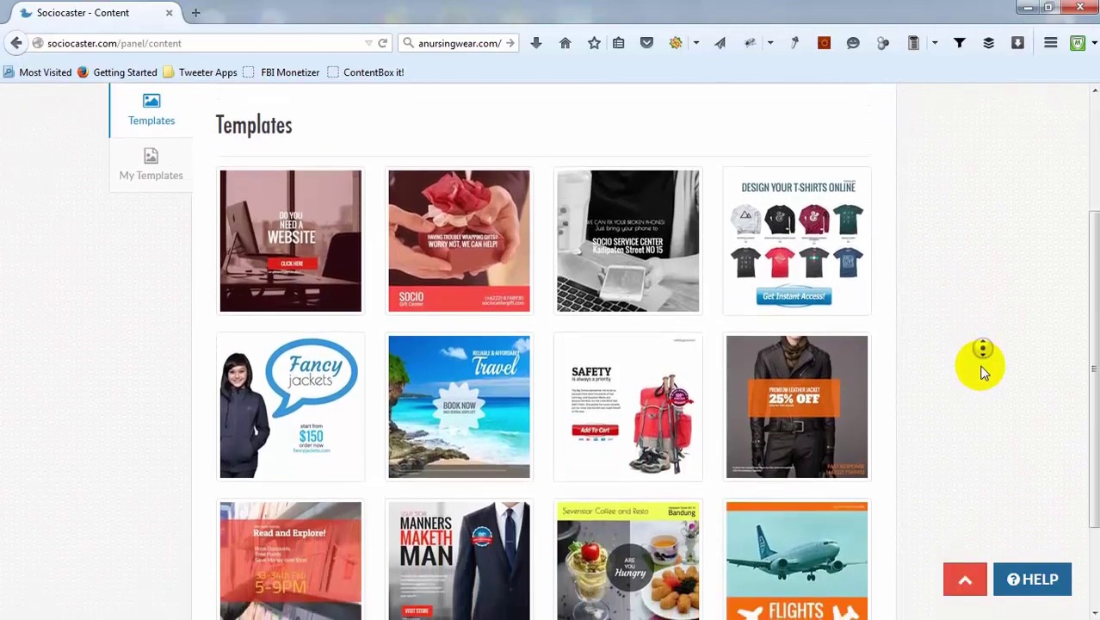
scroll(983, 370, "down", 3)
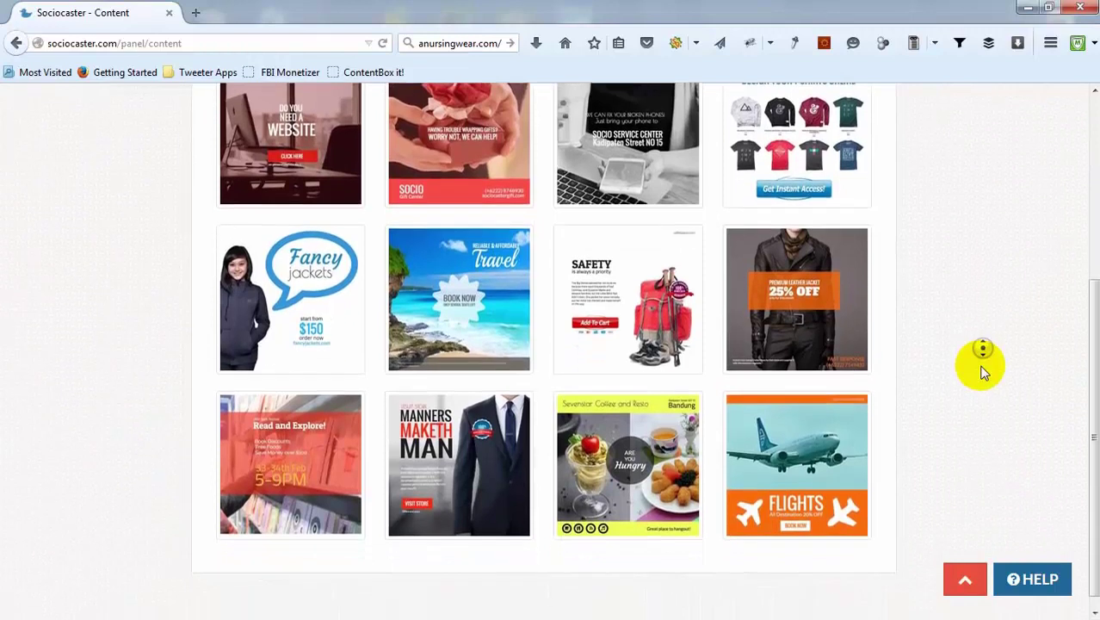
scroll(983, 371, "down", 1)
scroll(983, 370, "down", 3)
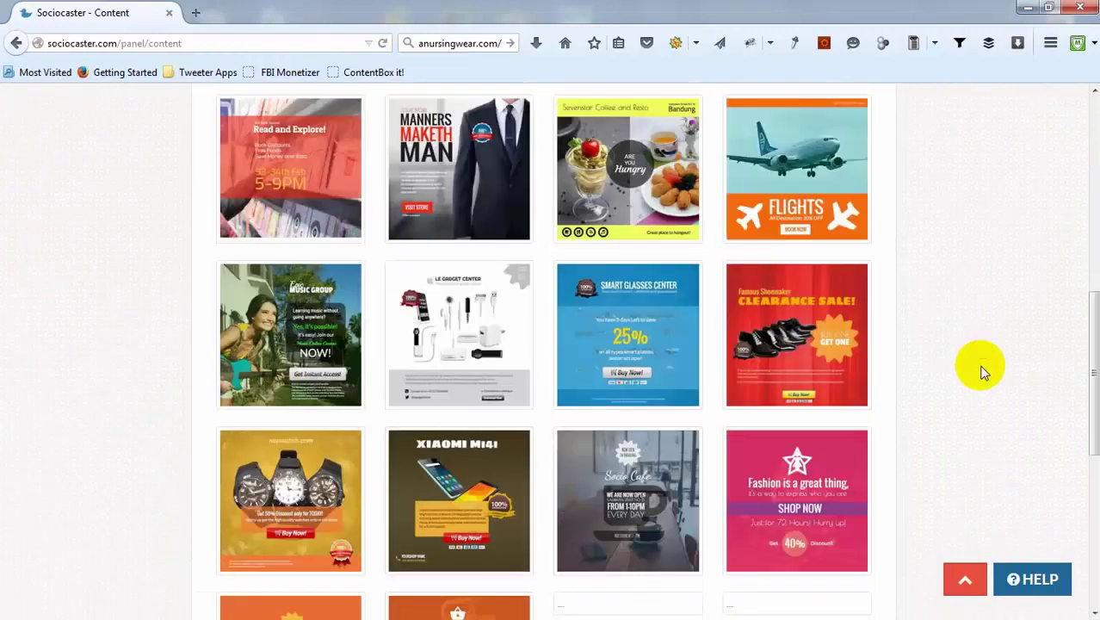
left_click(628, 490)
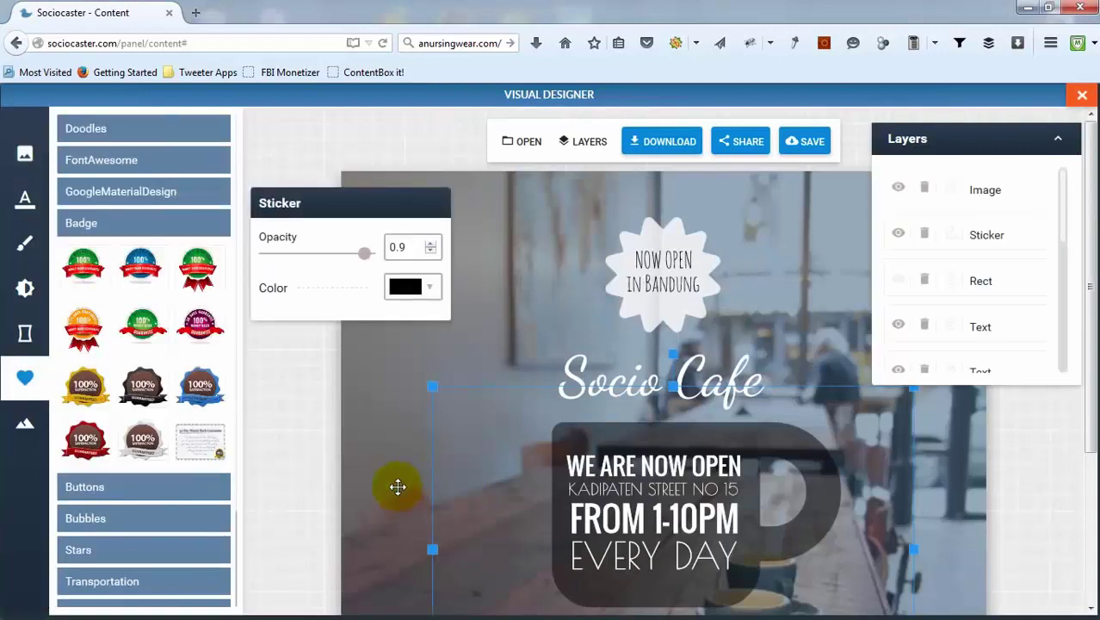
- Hide and show the EVERY DAY text layer of the Socio Cafe design, and delete that layer
left_click(393, 484)
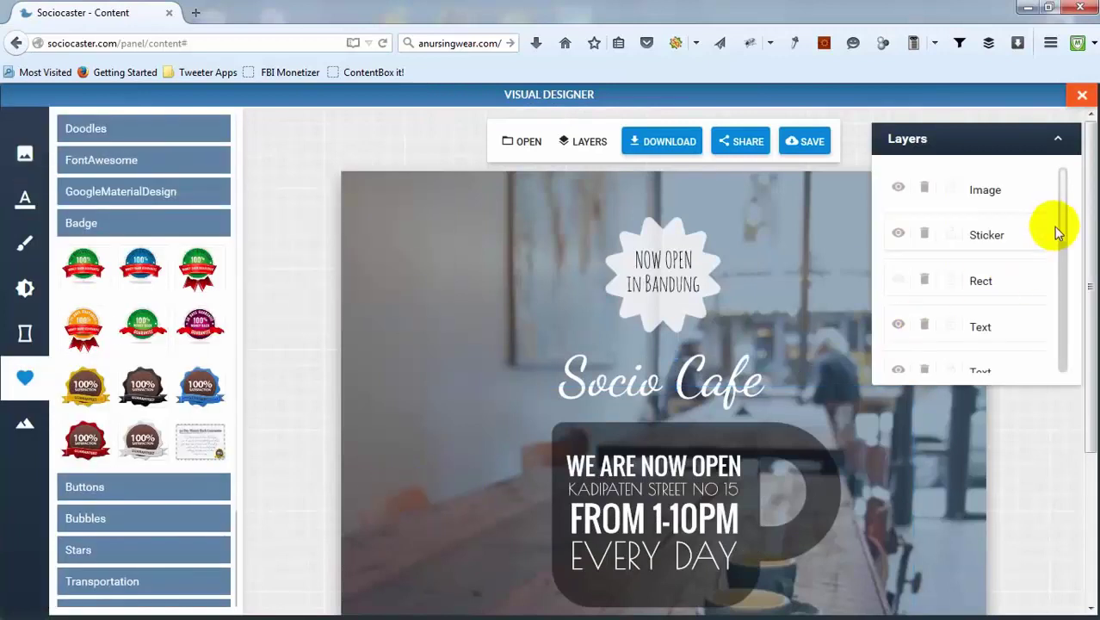
left_click_drag(1062, 234, 1058, 379)
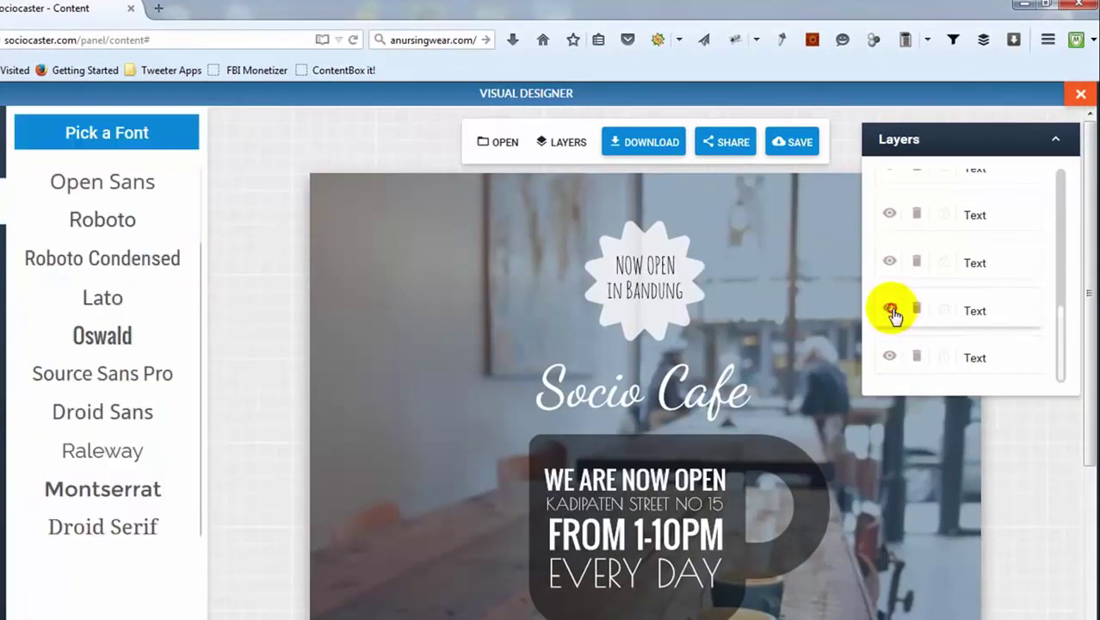
left_click(889, 309)
left_click(890, 309)
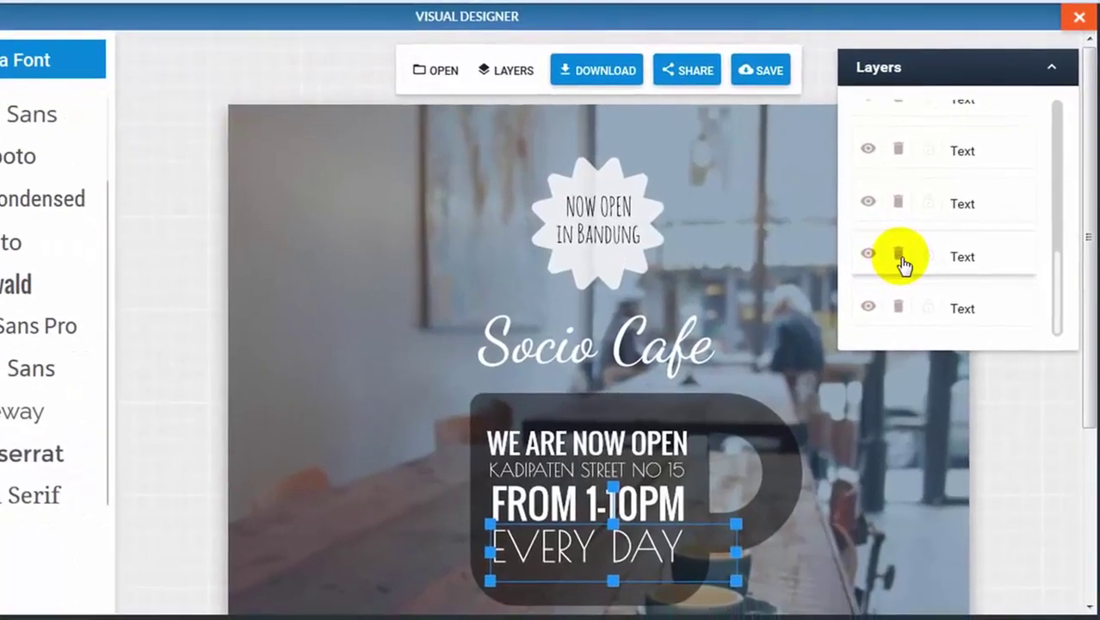
left_click(918, 311)
left_click_drag(1054, 305, 1057, 236)
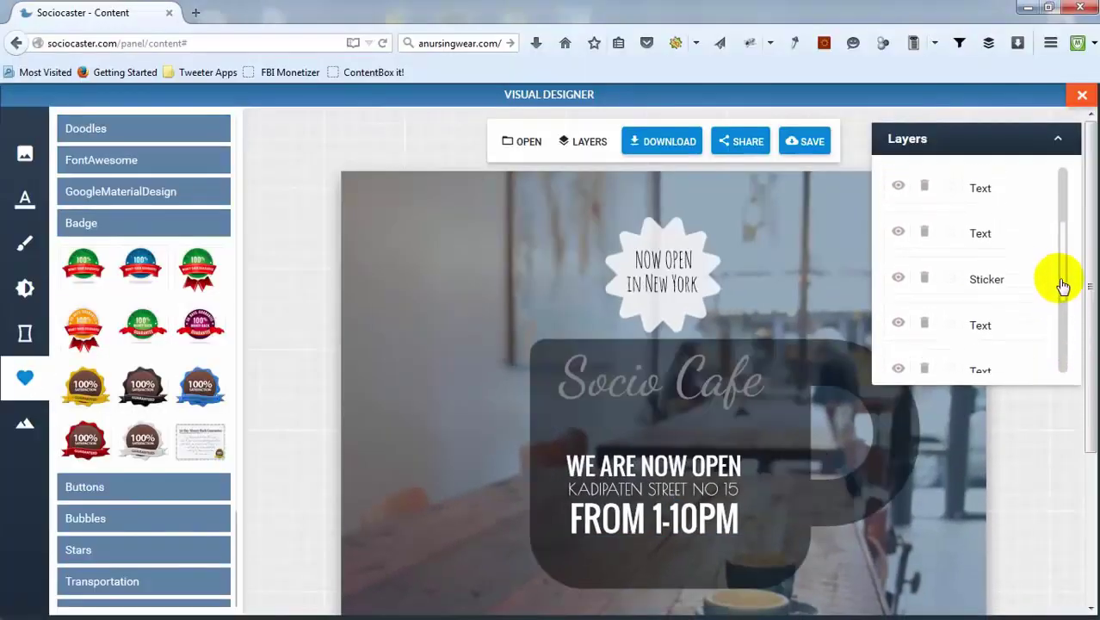
- Move the coffee-cup sticker layer to the end of the layer order, in front of the text
left_click(1003, 295)
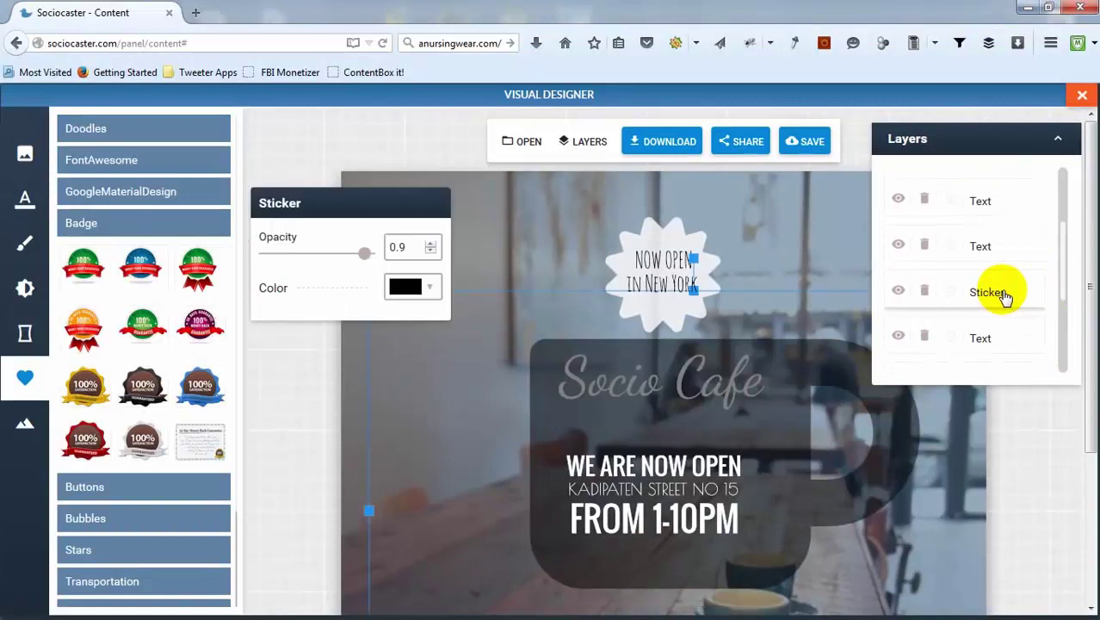
left_click_drag(1004, 295, 1008, 363)
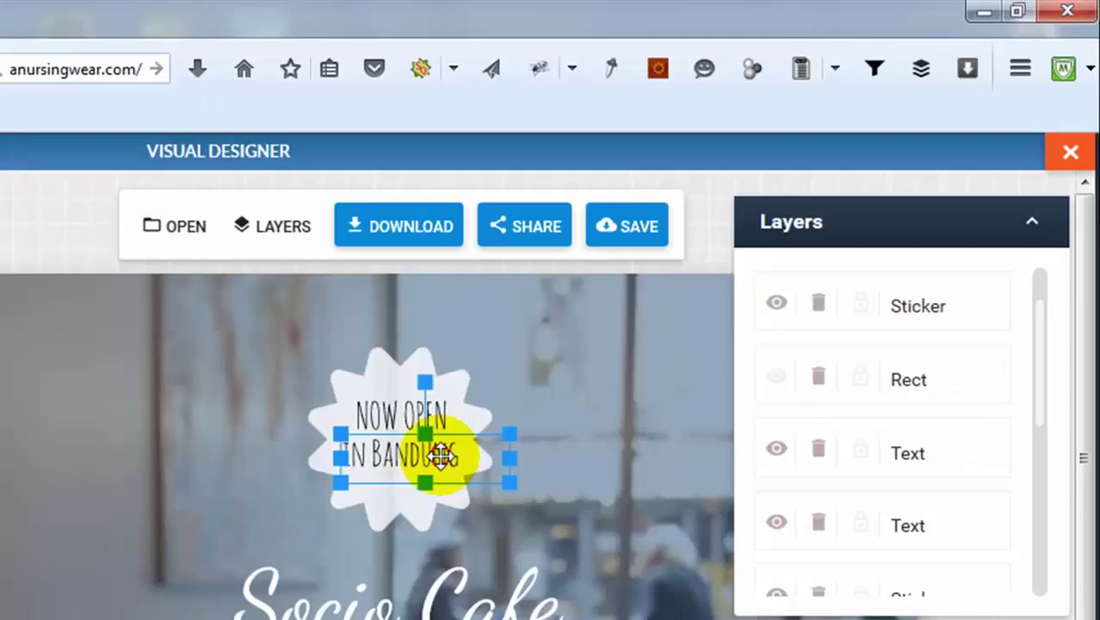
- Change "Bandung" to "New York" in the badge text under NOW OPEN
left_click(686, 284)
left_click_drag(372, 454, 450, 454)
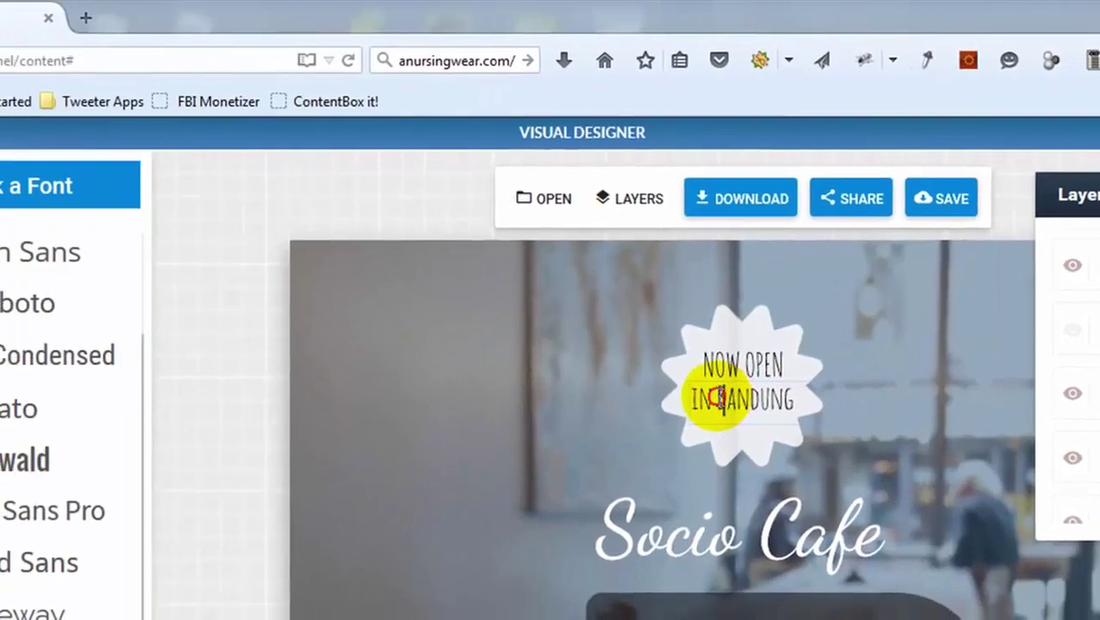
type("New York")
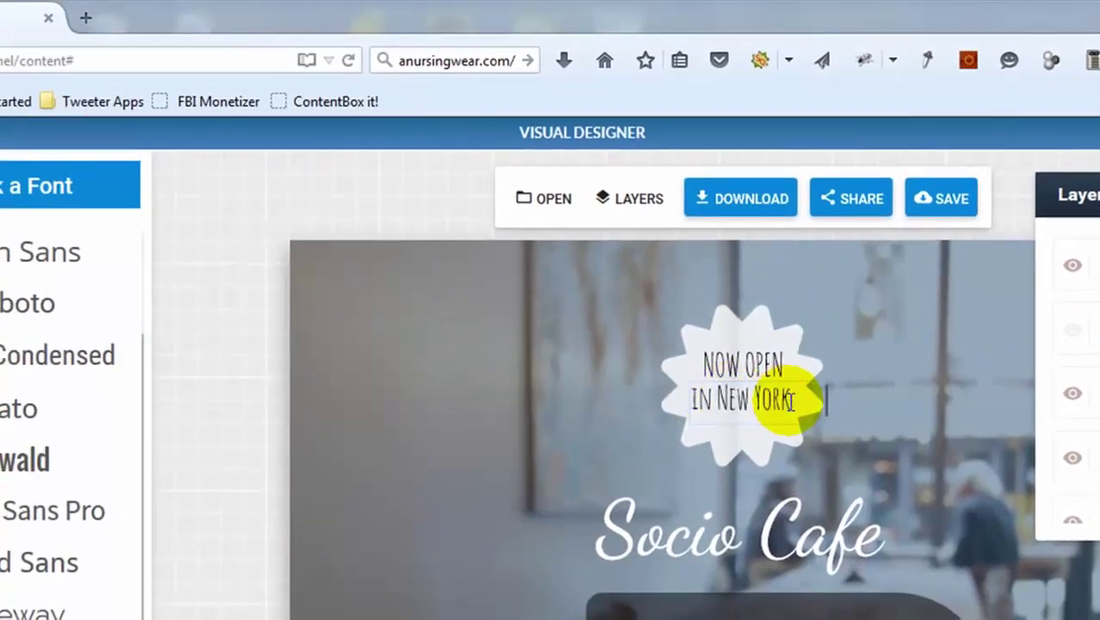
left_click(861, 435)
- Resize the coffee-cup sticker around the opening-hours text, making it larger, and adjust its placement
left_click(619, 562)
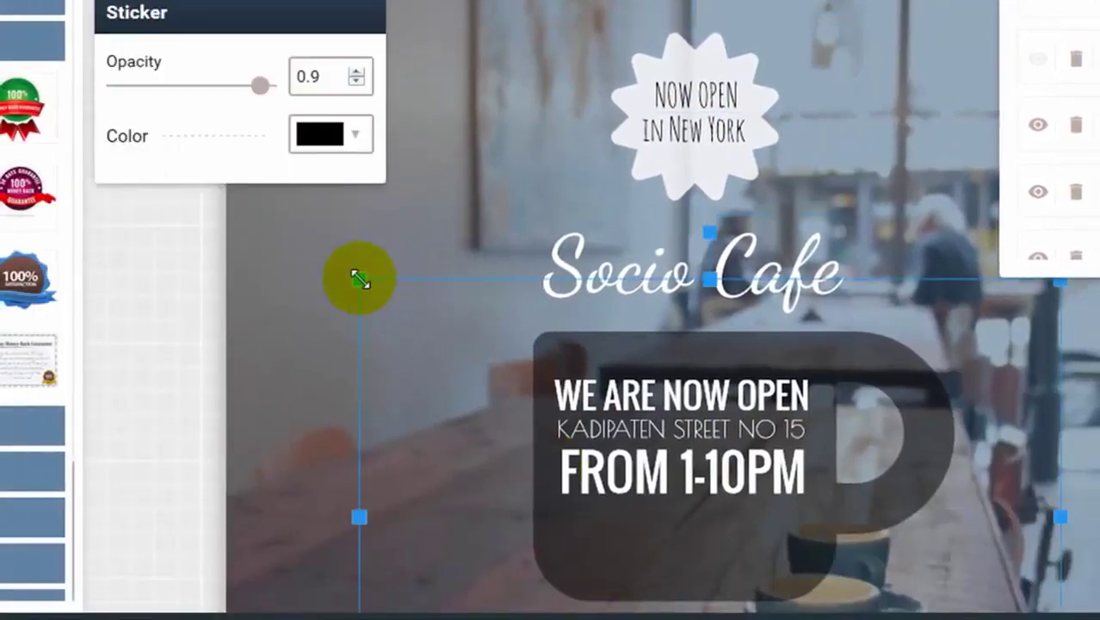
left_click_drag(358, 277, 174, 60)
left_click_drag(374, 344, 526, 389)
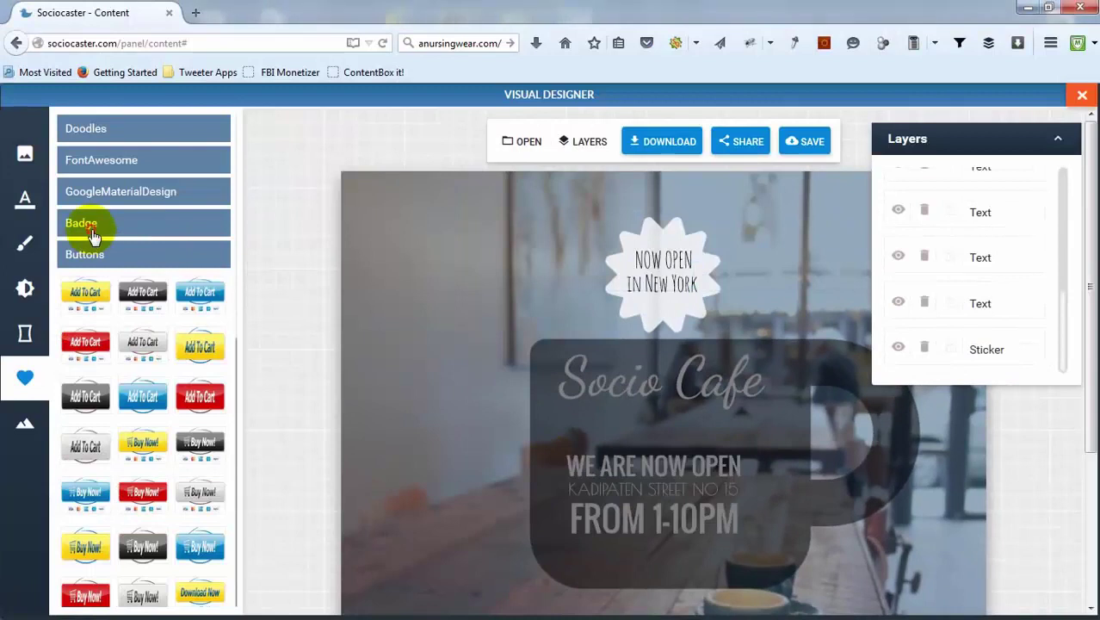
- Browse the Badge and GoogleMaterialDesign sticker collections for elements that can be added to the design
left_click(93, 230)
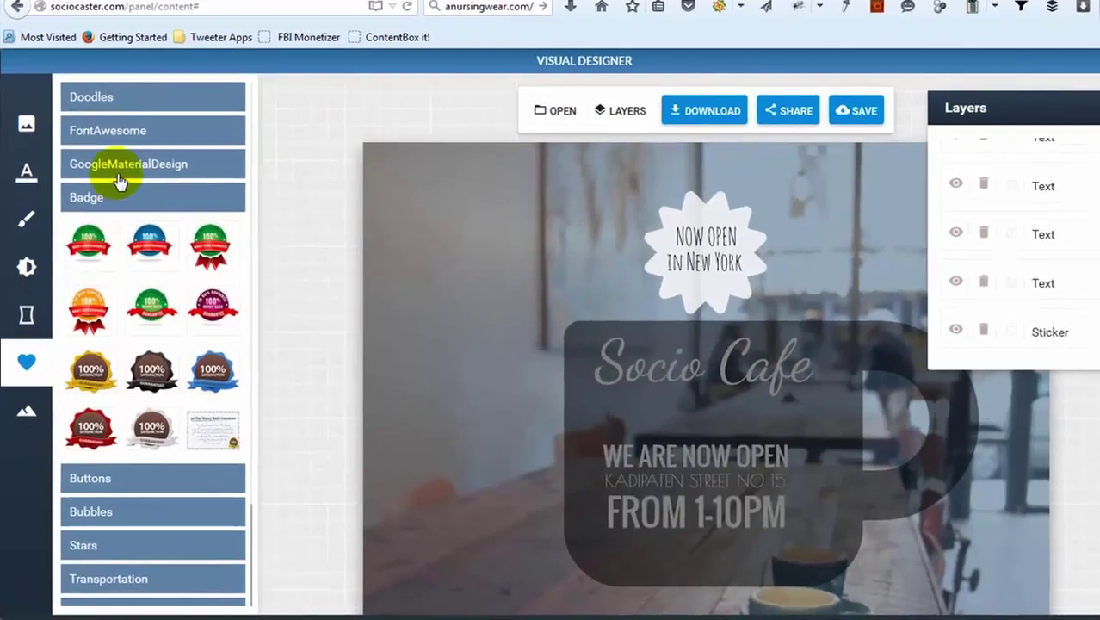
left_click(127, 196)
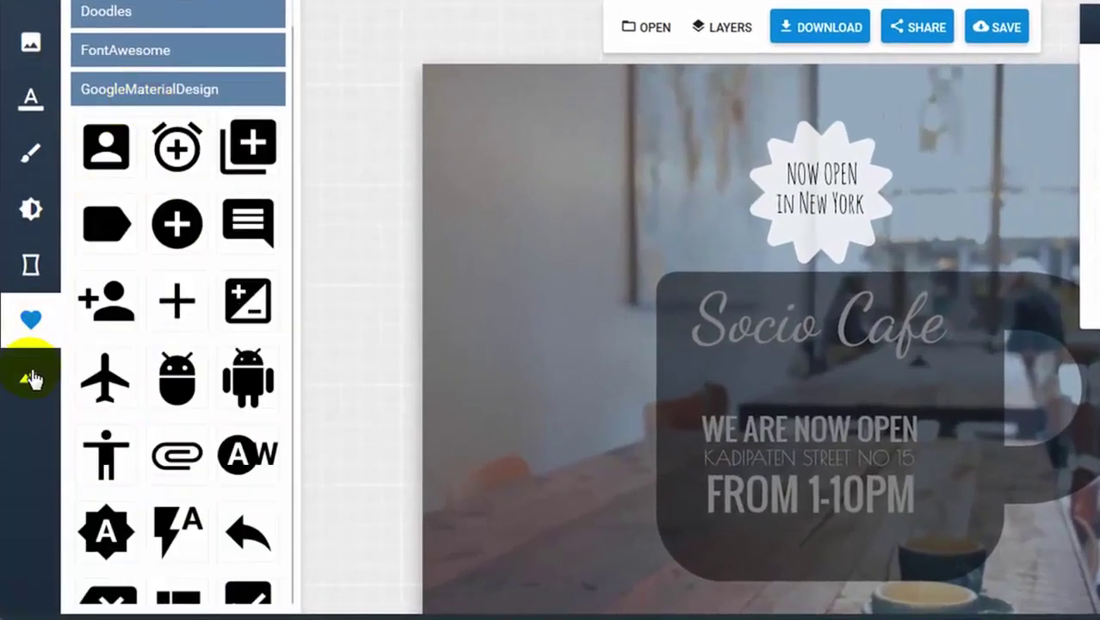
left_click(32, 376)
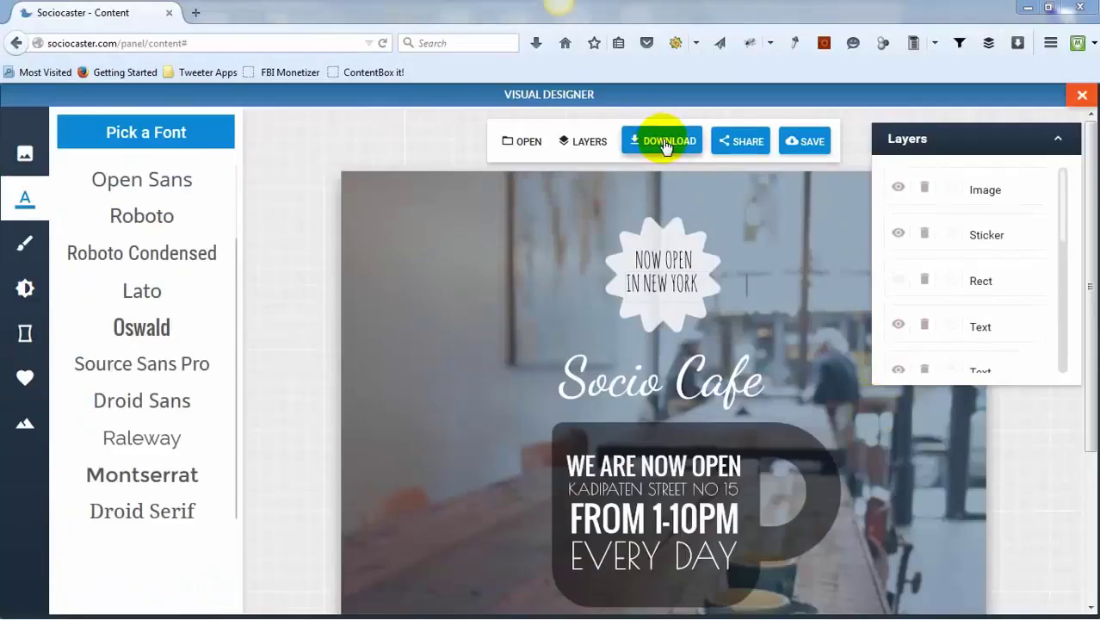
- Download the Socio Cafe design as a JPEG named image at quality 8 and save the file
left_click(665, 145)
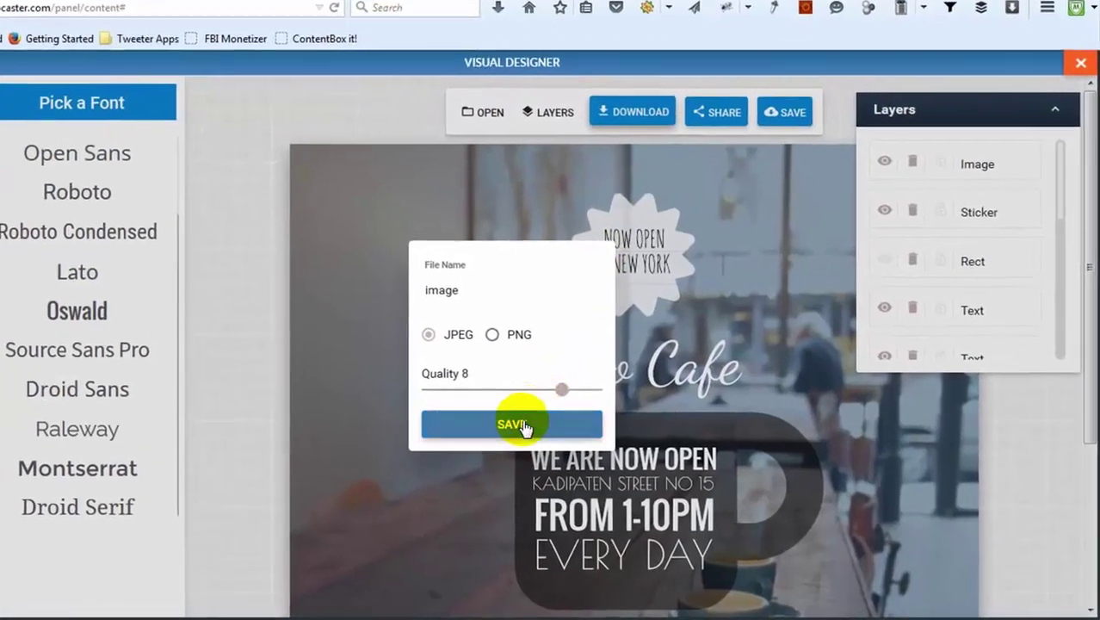
left_click(555, 435)
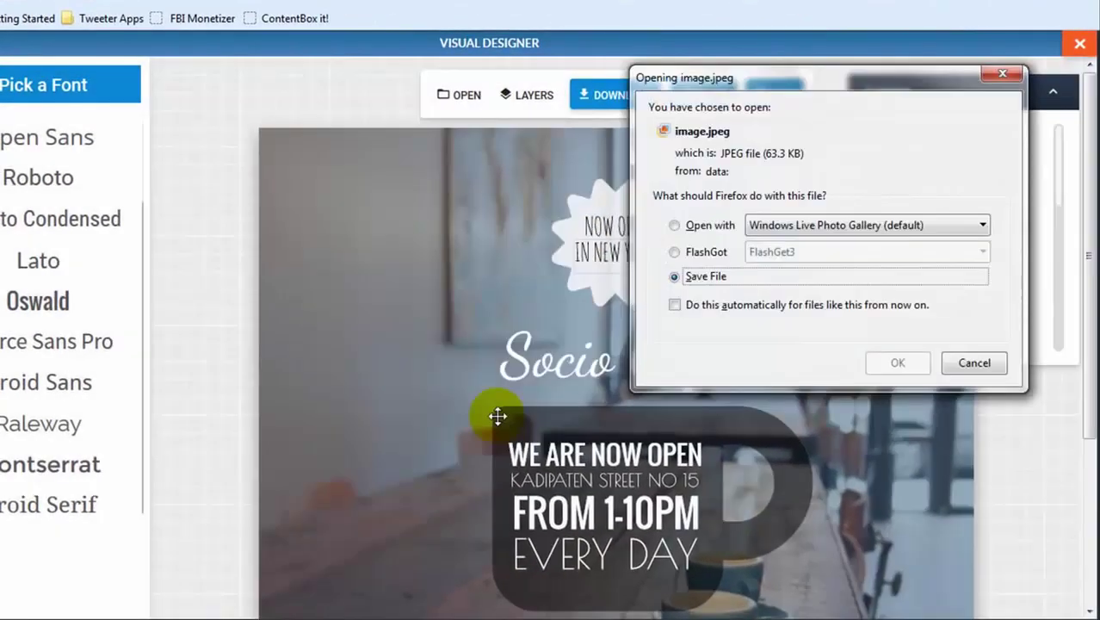
left_click(920, 363)
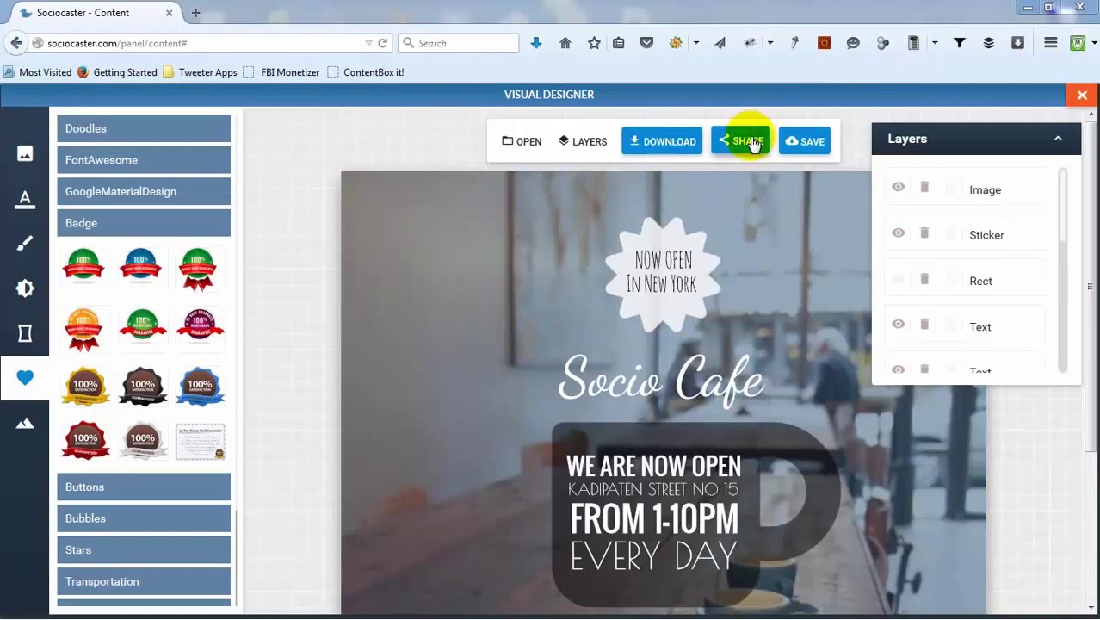
- Open the sharing window for the Socio Cafe design, dismiss it, and close the Visual Designer
left_click(751, 143)
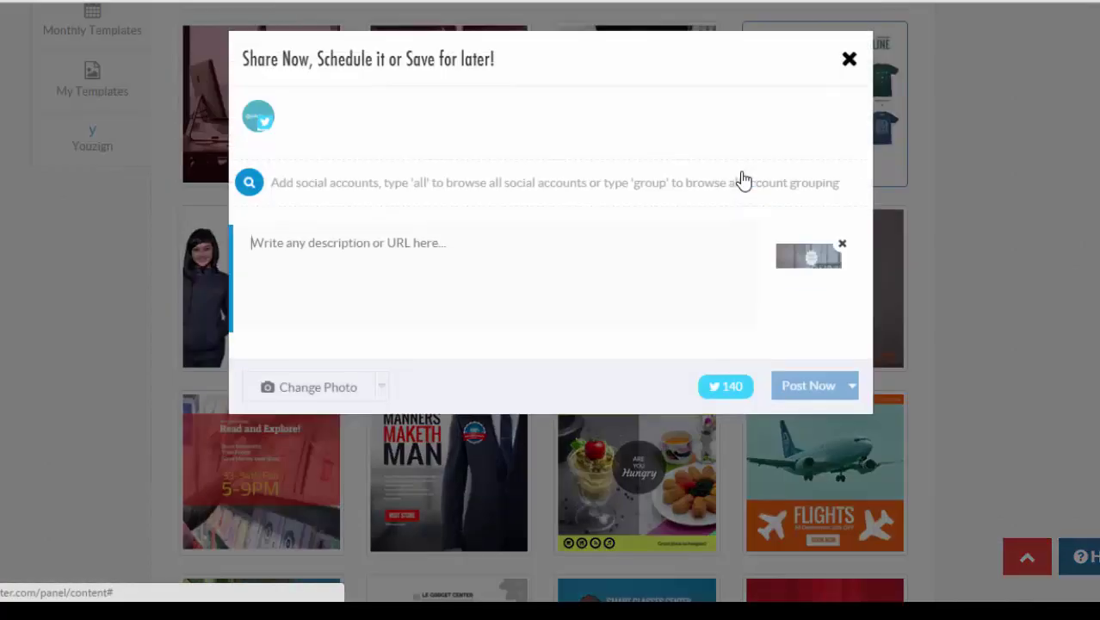
left_click(892, 204)
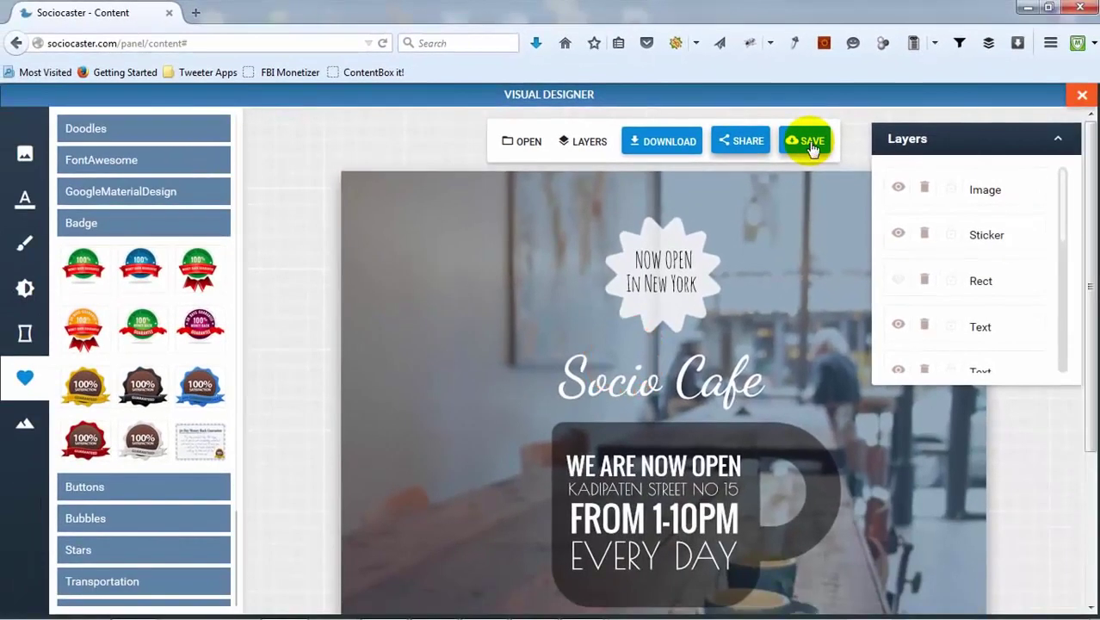
left_click(1078, 98)
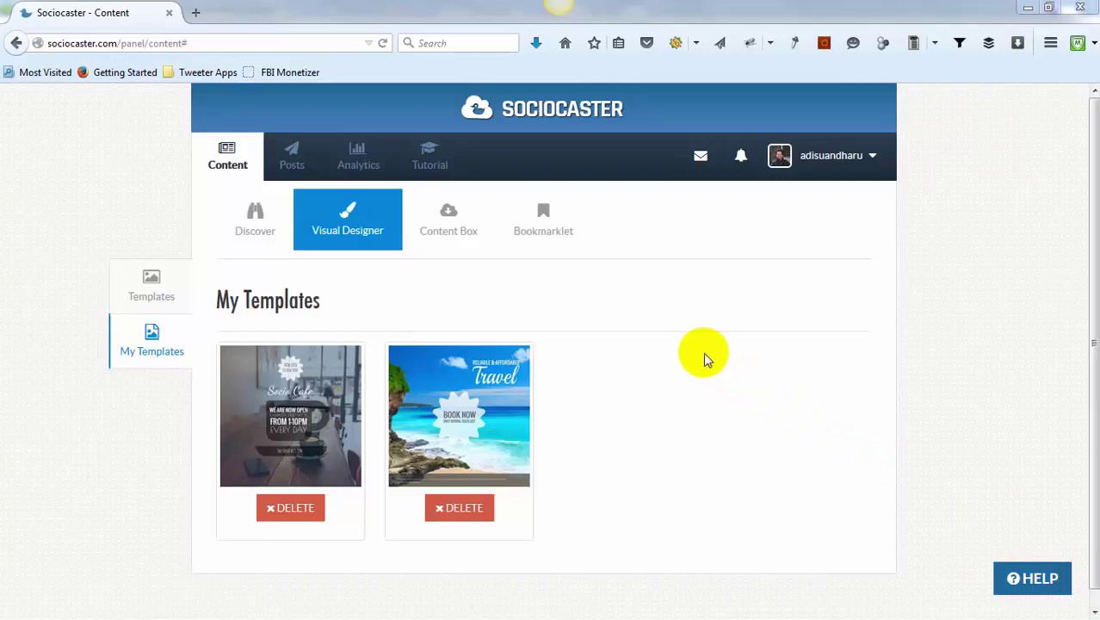
- Open the Bookmarklet page and add the ContentBox It! bookmarklet to the browser's bookmarks bar
left_click(553, 224)
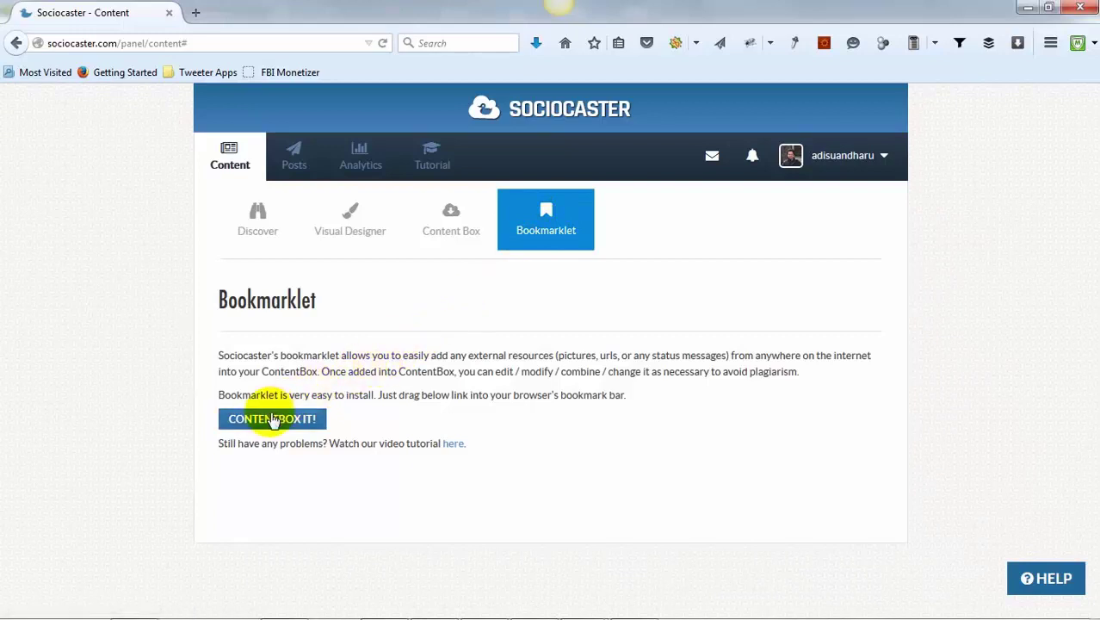
mouse_move(275, 420)
left_mouse_down()
mouse_move(325, 312)
mouse_move(379, 70)
left_mouse_up()
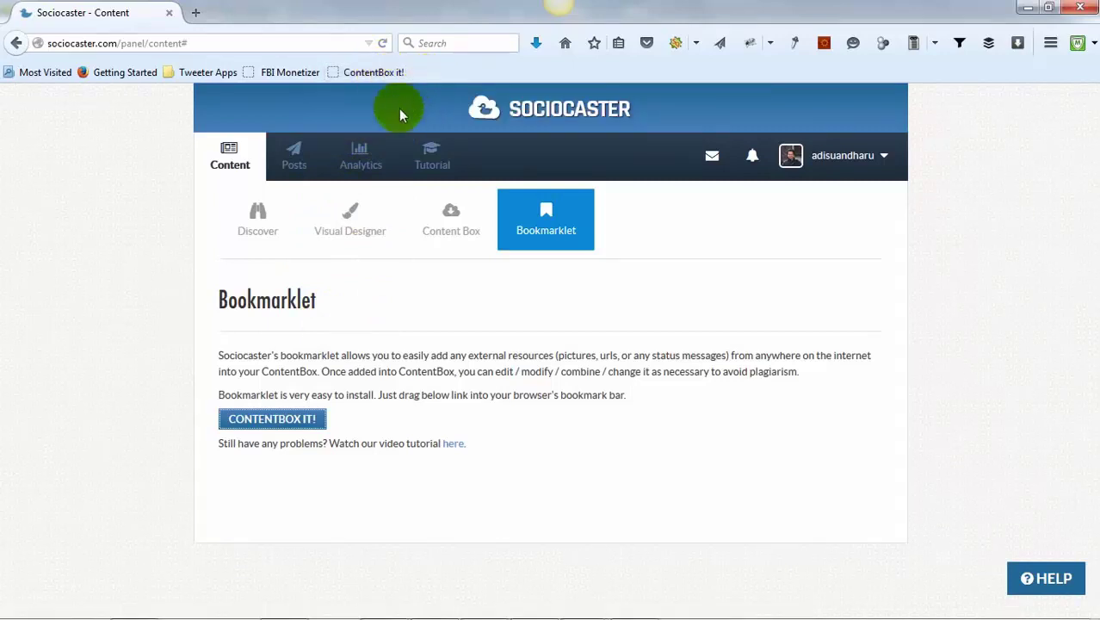
- Open the finance.detik.com article "Yunani Terpaksa Jual Aset Demi Utang" in a new tab and launch the ContentBox it! bookmarklet on it
left_click(196, 14)
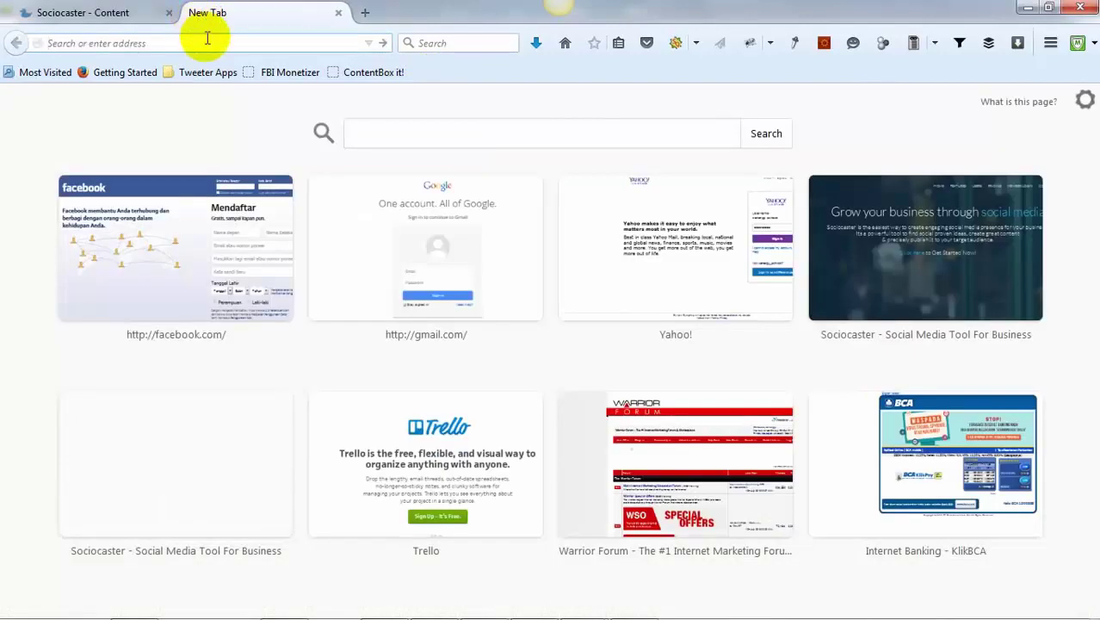
left_click(205, 38)
type("detik.com/read/2015/07/14/114844/2968519/4/yunani-terp")
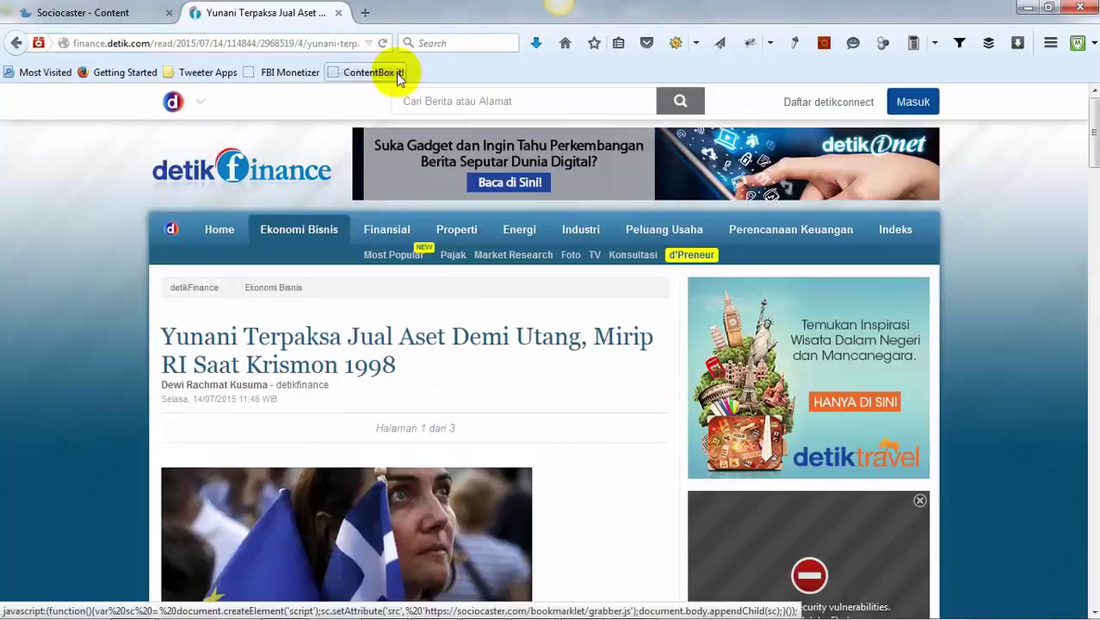
left_click(398, 75)
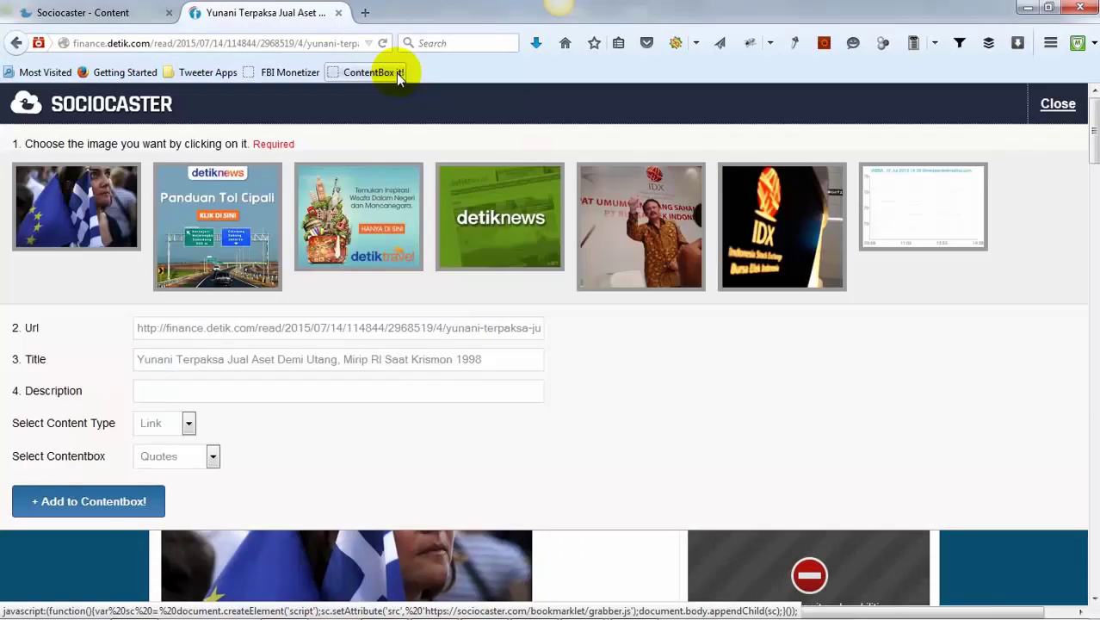
- Add the article with its flags image to the Great News contentbox, using the content type Picture
left_click(187, 423)
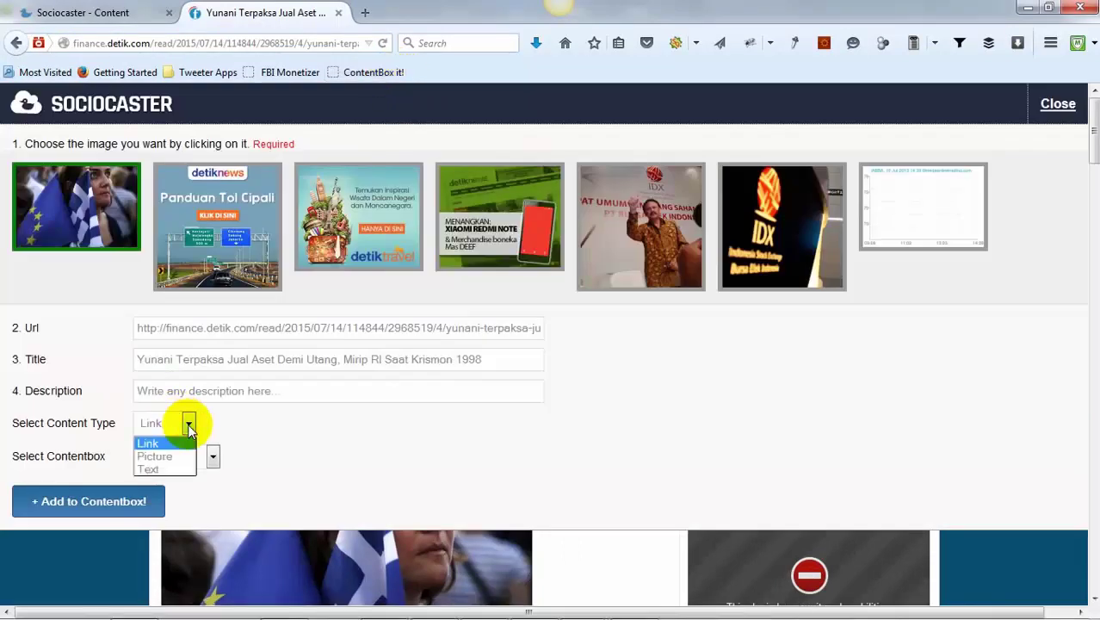
left_click(184, 457)
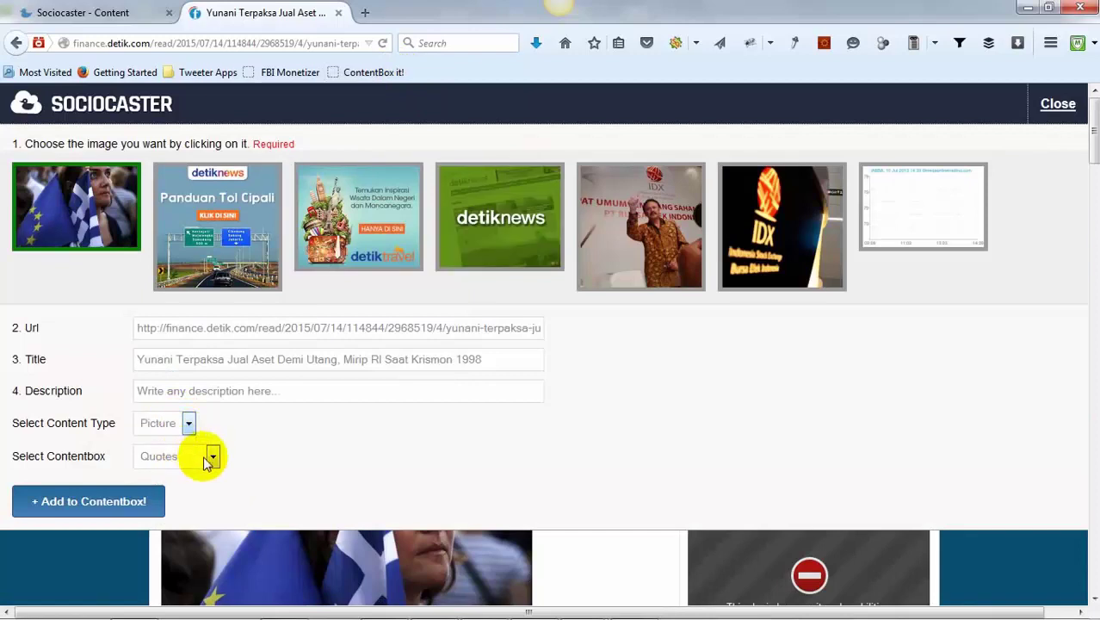
left_click(213, 461)
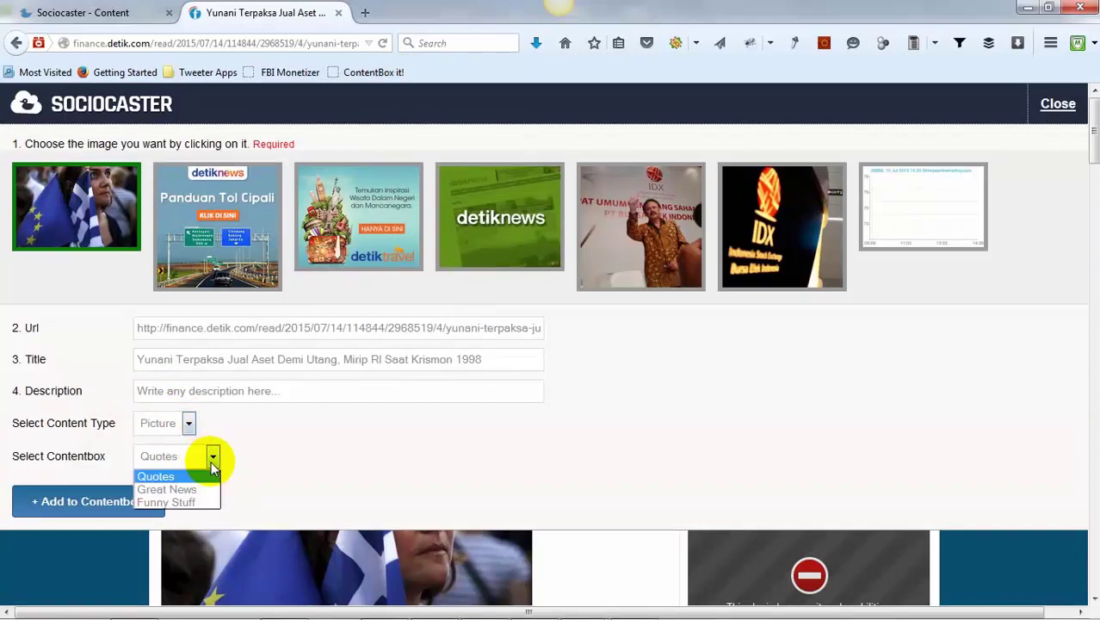
left_click(209, 487)
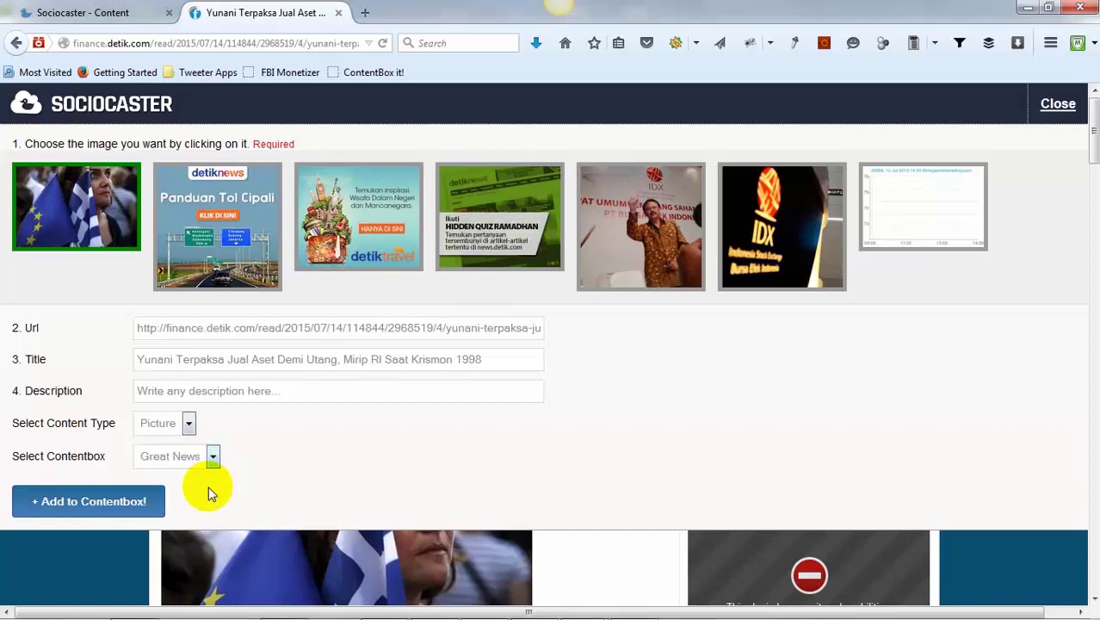
left_click(142, 503)
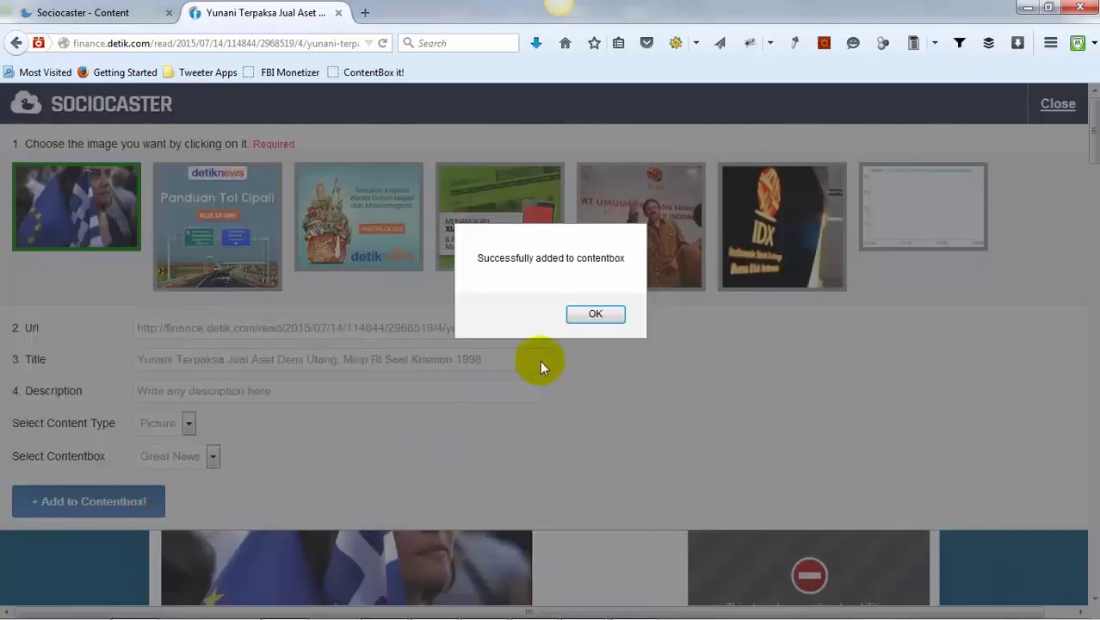
left_click(591, 314)
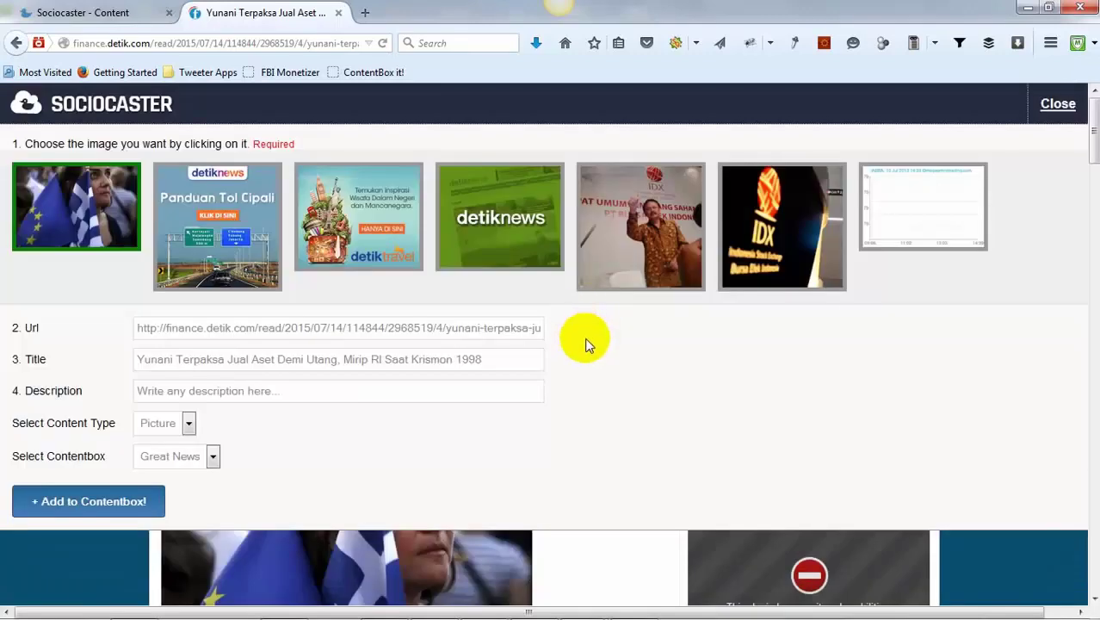